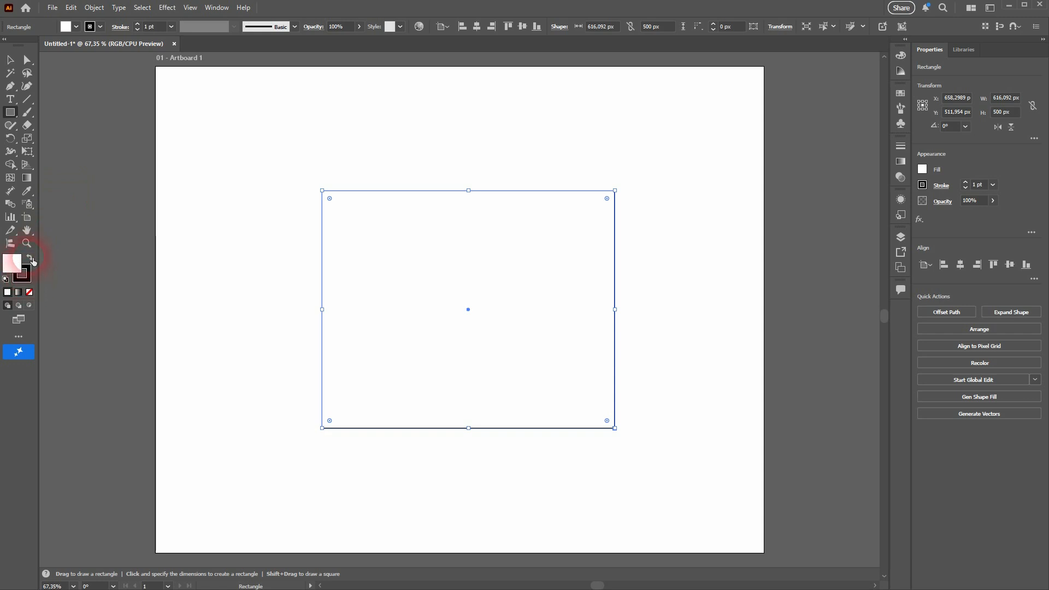
Swap the rectangle's fill and stroke colors so the fill is black and the stroke white.
{"action": "left_click", "coordinate": [32, 259]}
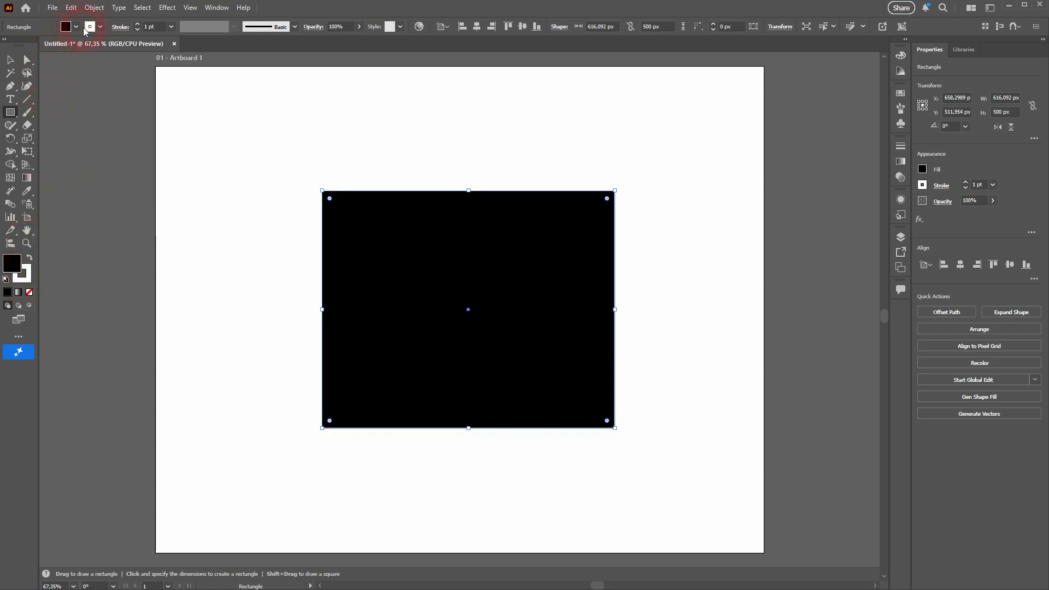
{"action": "left_click", "coordinate": [31, 259]}
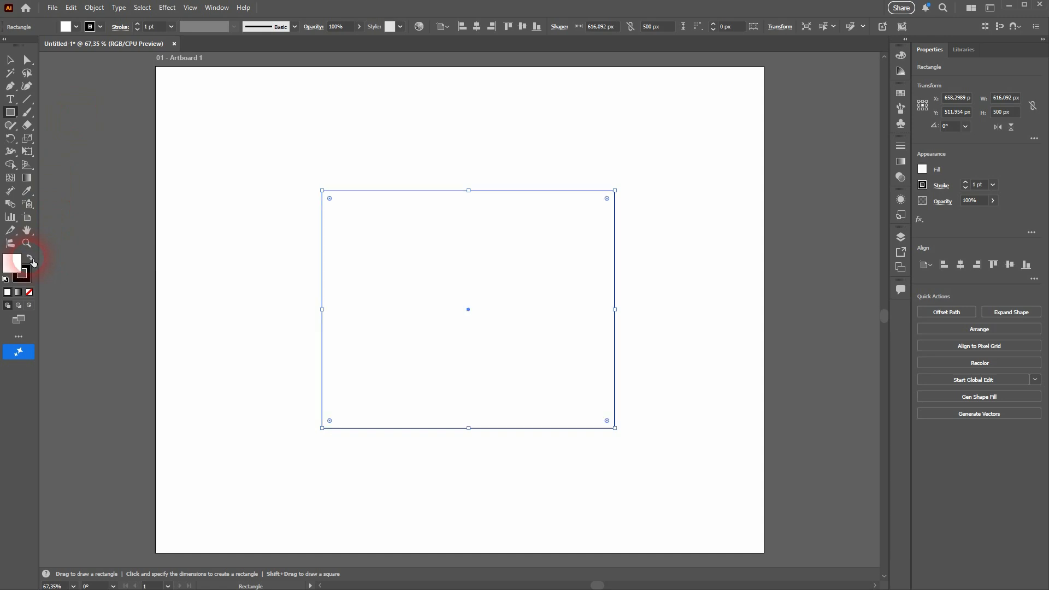
{"action": "left_click", "coordinate": [31, 259]}
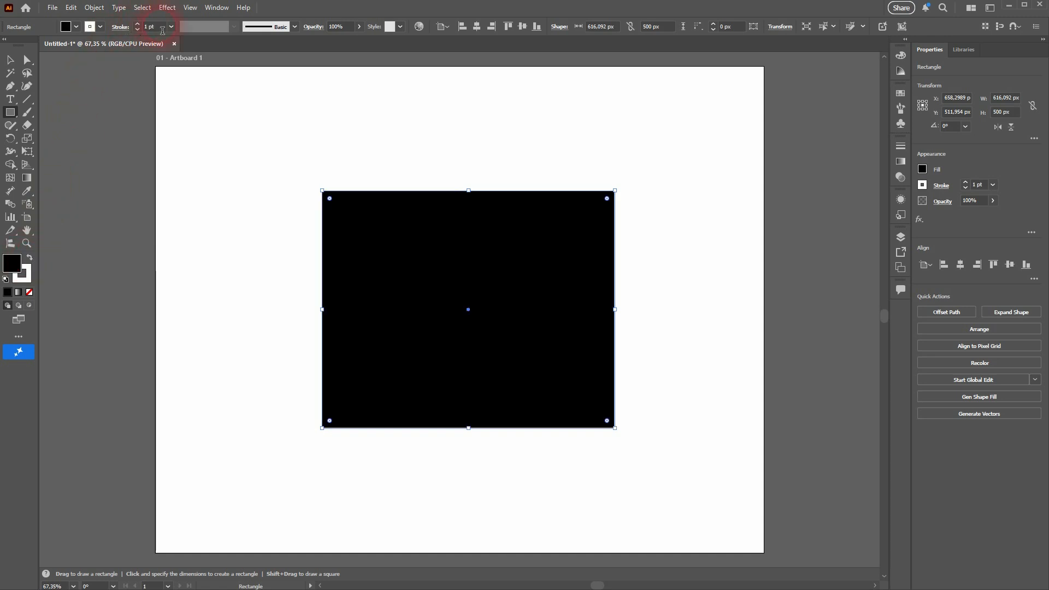
Give the rectangle a bright green stroke with a weight of 25 pt.
{"action": "left_click", "coordinate": [100, 26]}
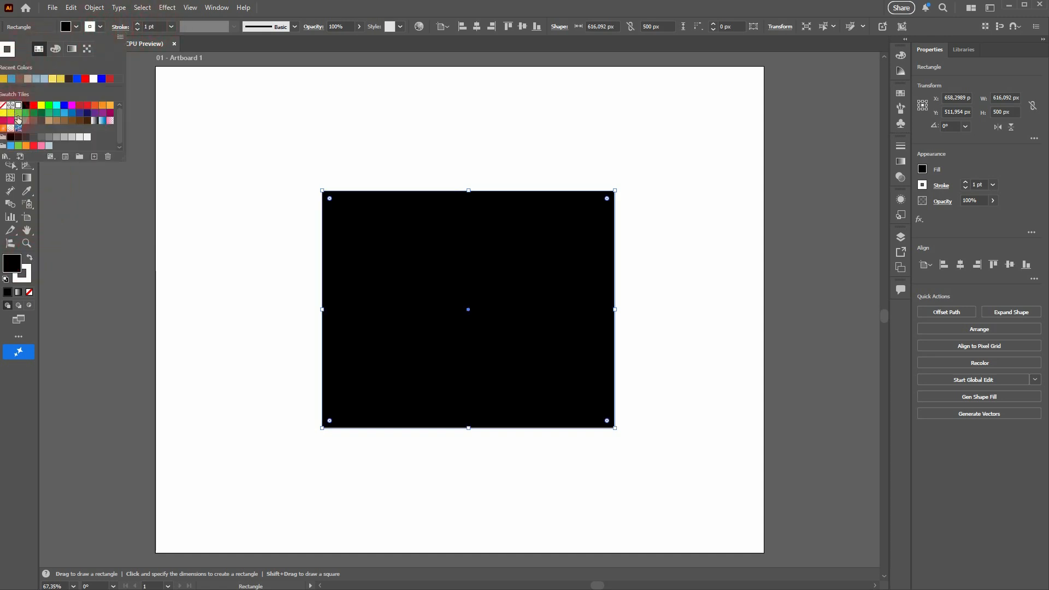
{"action": "left_click", "coordinate": [50, 106]}
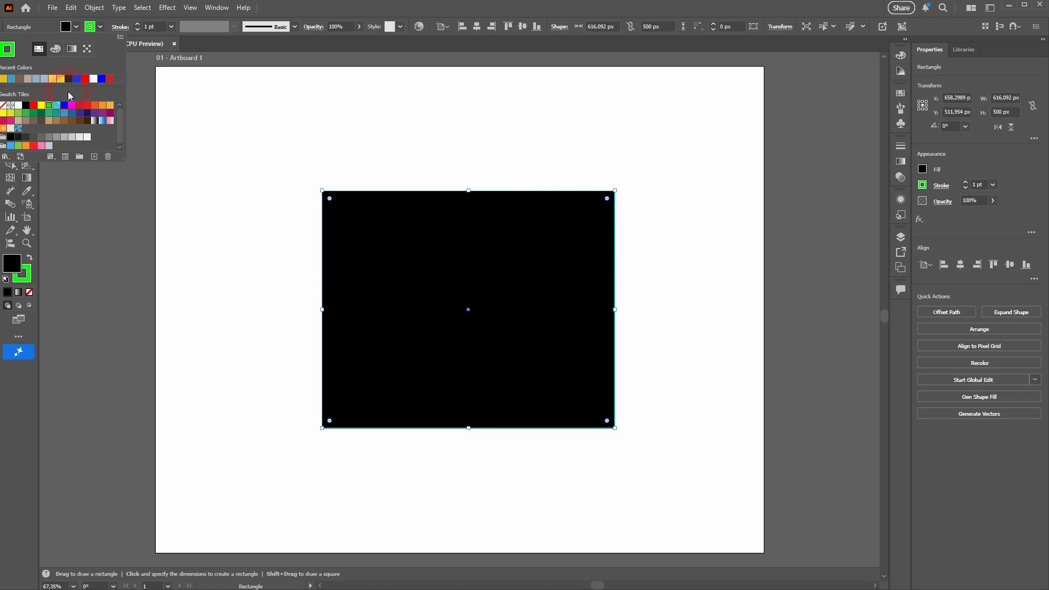
{"action": "left_click", "coordinate": [153, 27]}
{"action": "type", "text": "25"}
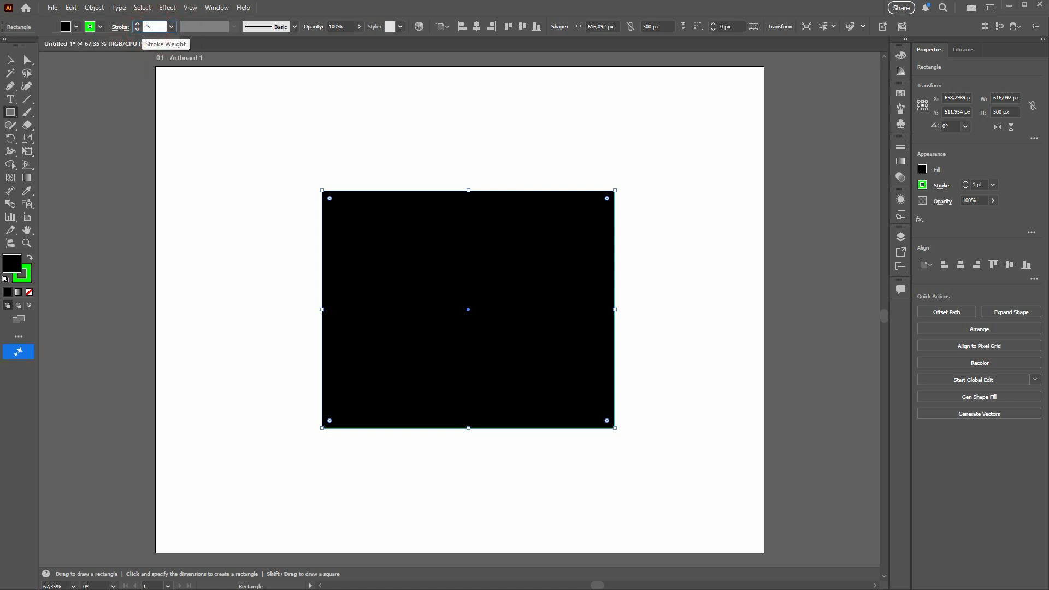
{"action": "key", "text": "Return"}
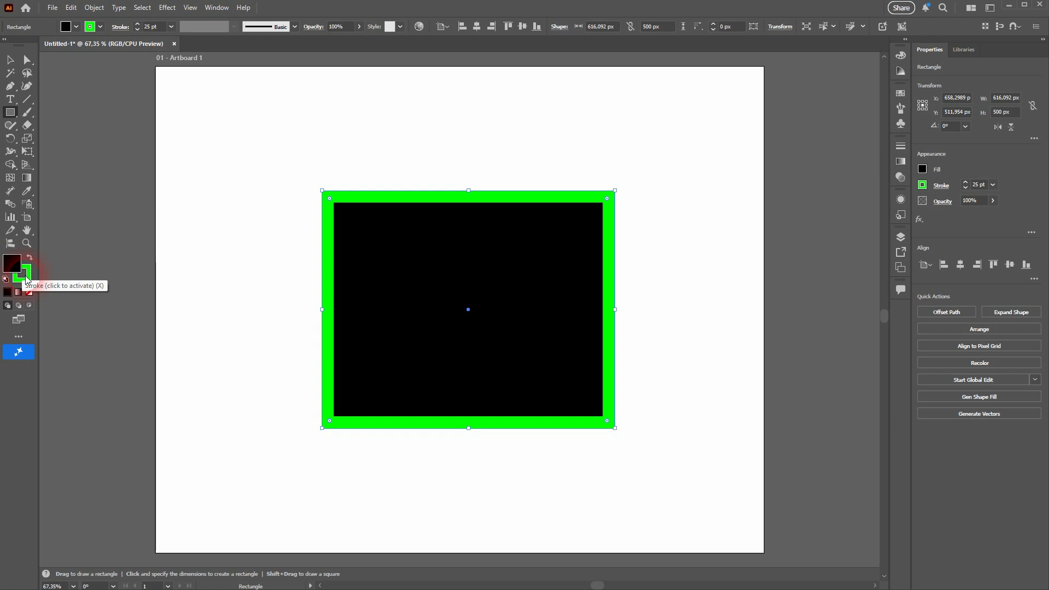
Set the rectangle's fill color to pure red, ff0000.
{"action": "double_click", "coordinate": [13, 264]}
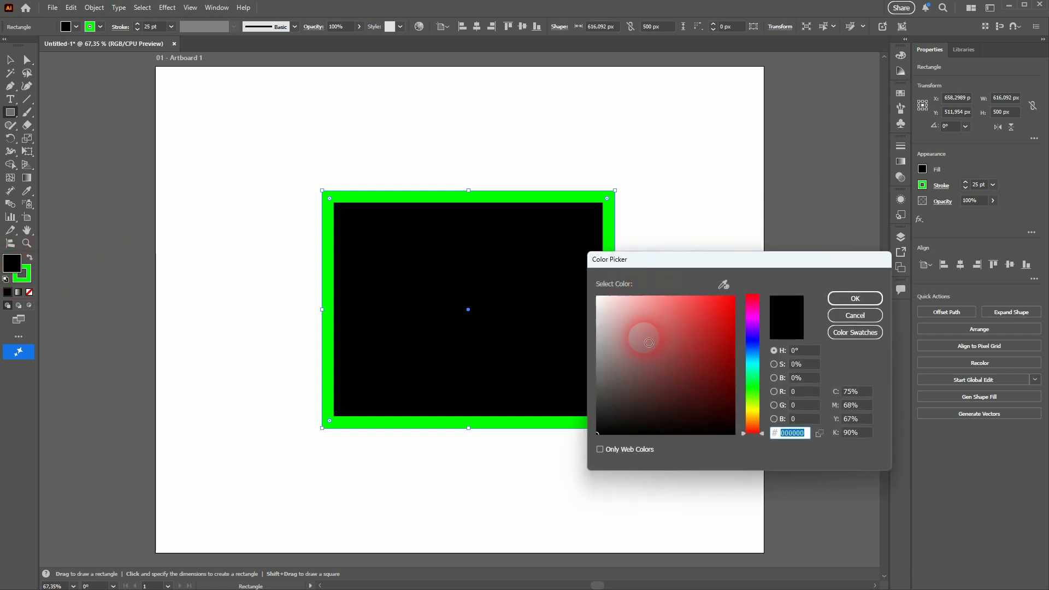
{"action": "left_click_drag", "start_coordinate": [644, 343], "coordinate": [755, 294]}
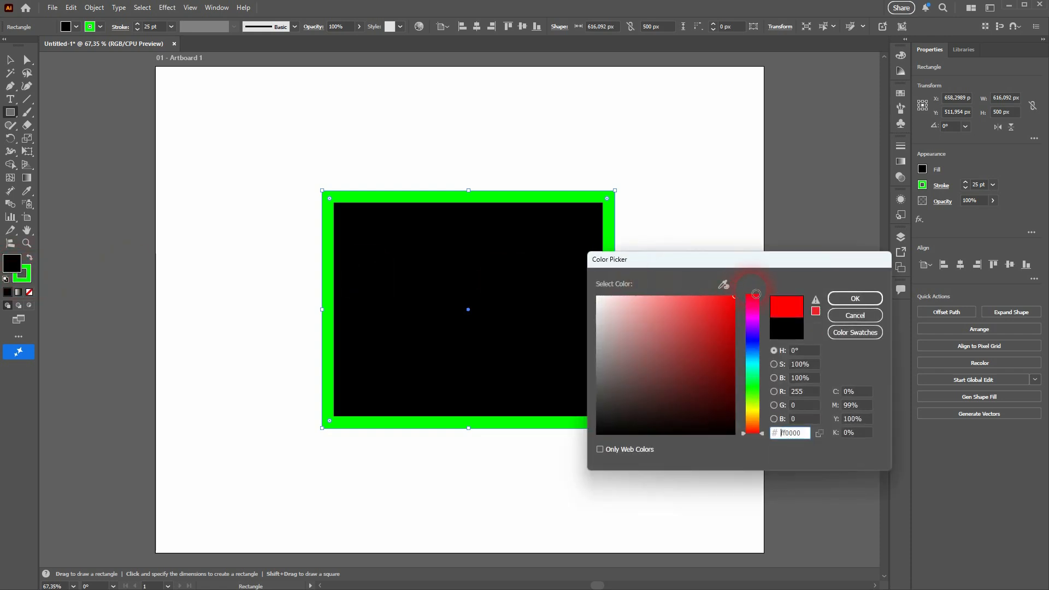
{"action": "left_click", "coordinate": [847, 300]}
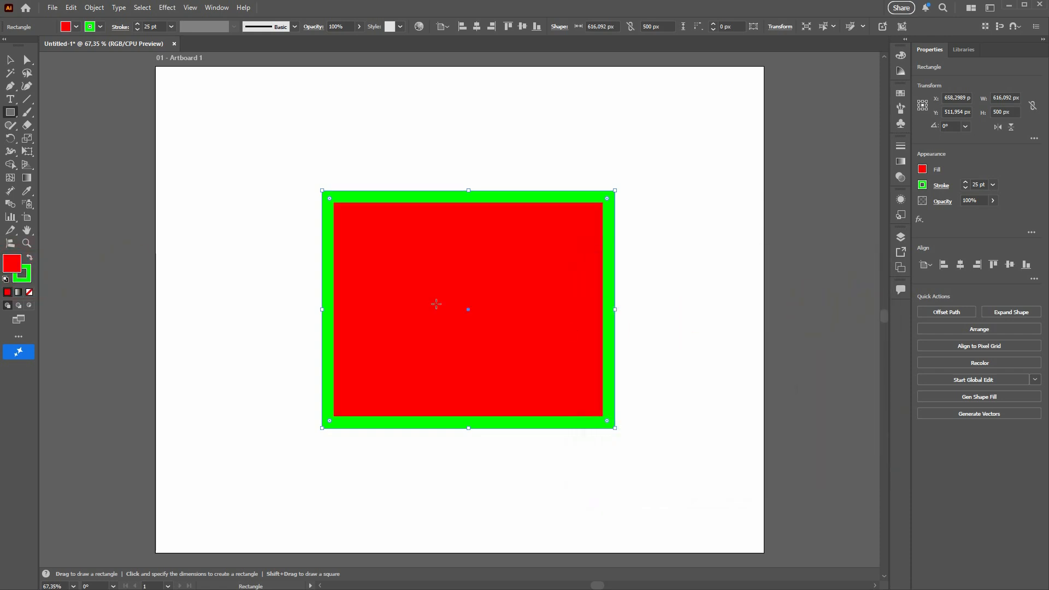
Change the rectangle's stroke color to blue, 005cff.
{"action": "left_click", "coordinate": [25, 282]}
{"action": "double_click", "coordinate": [22, 274]}
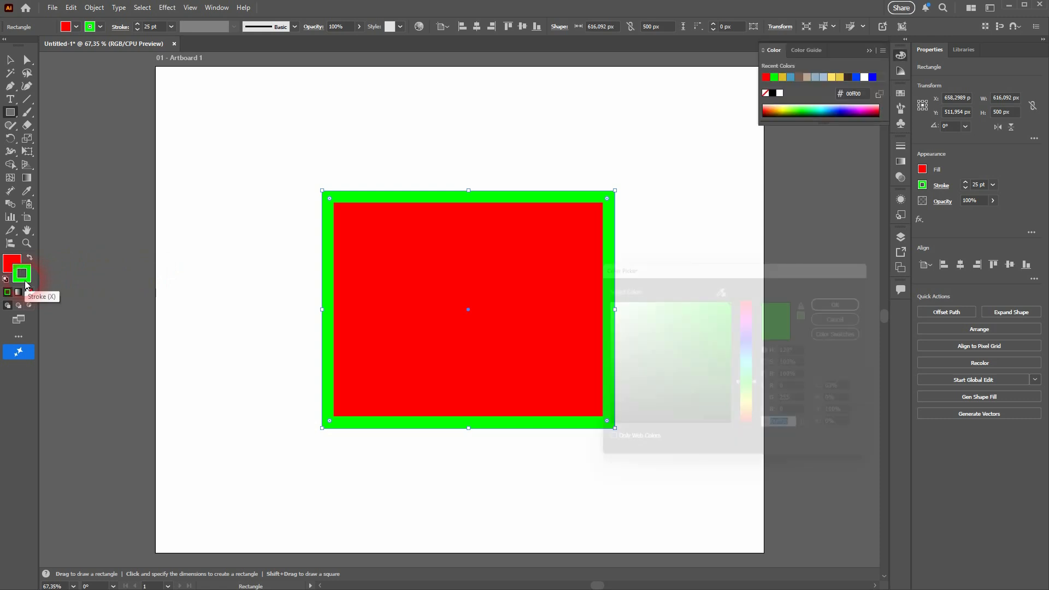
{"action": "left_click_drag", "start_coordinate": [762, 387], "coordinate": [759, 348]}
{"action": "left_click", "coordinate": [851, 301]}
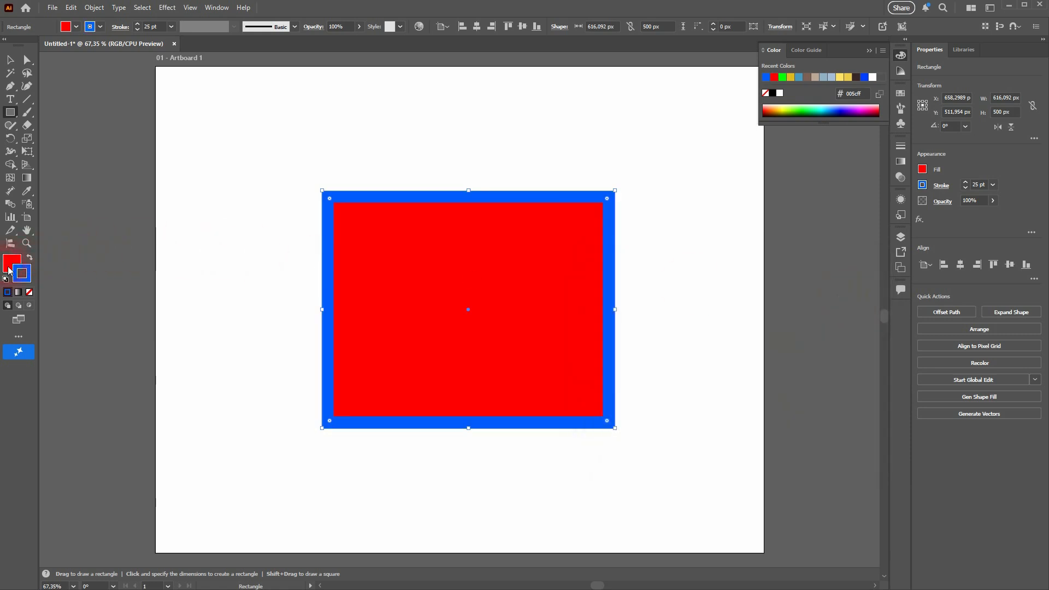
Alternate the active color target between stroke and fill, ending with the fill active.
{"action": "left_click", "coordinate": [25, 274]}
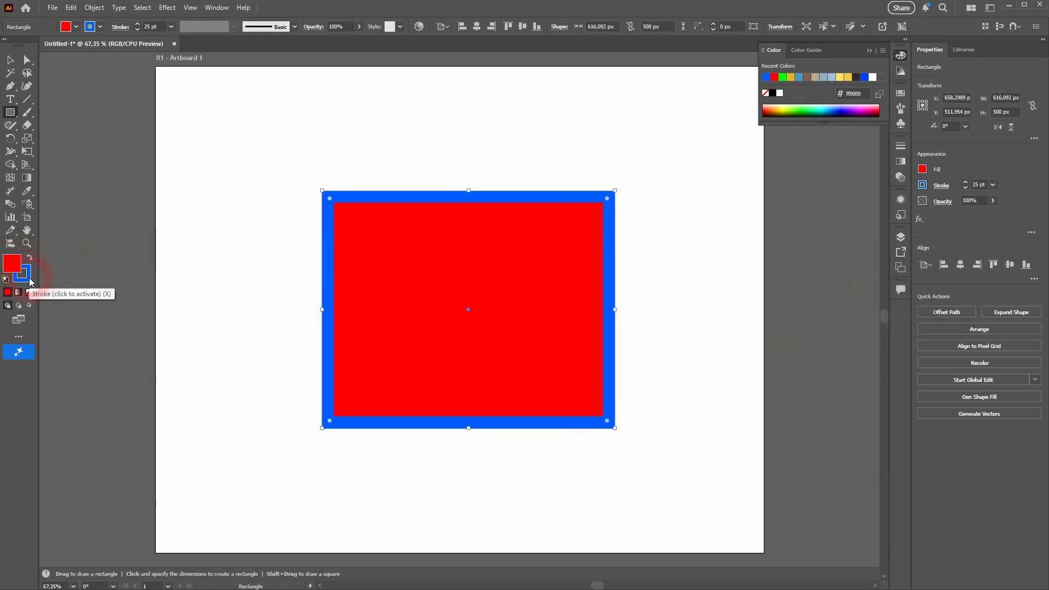
{"action": "left_click", "coordinate": [11, 263]}
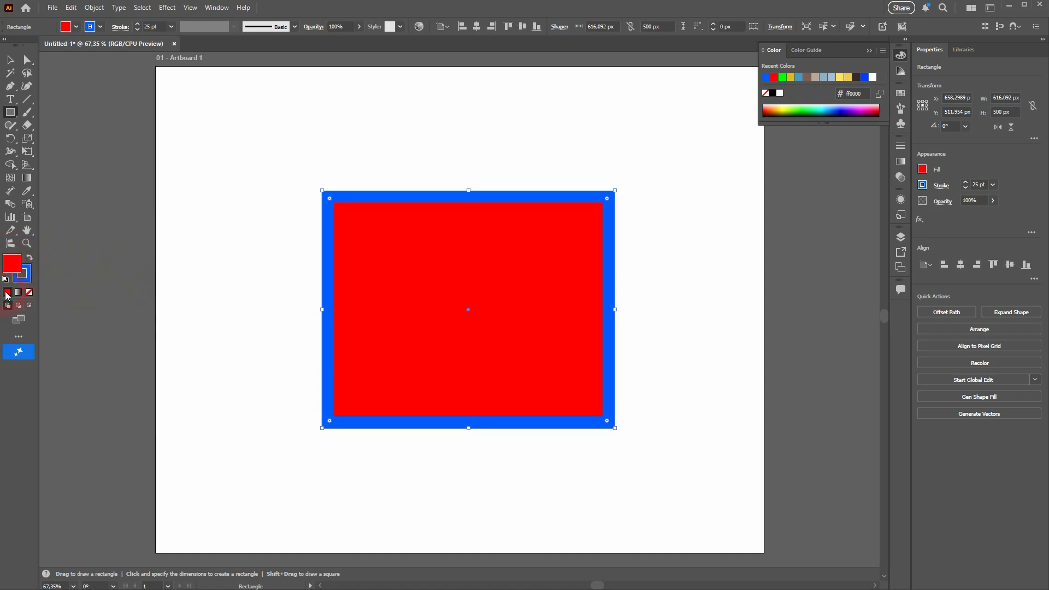
{"action": "left_click", "coordinate": [30, 281]}
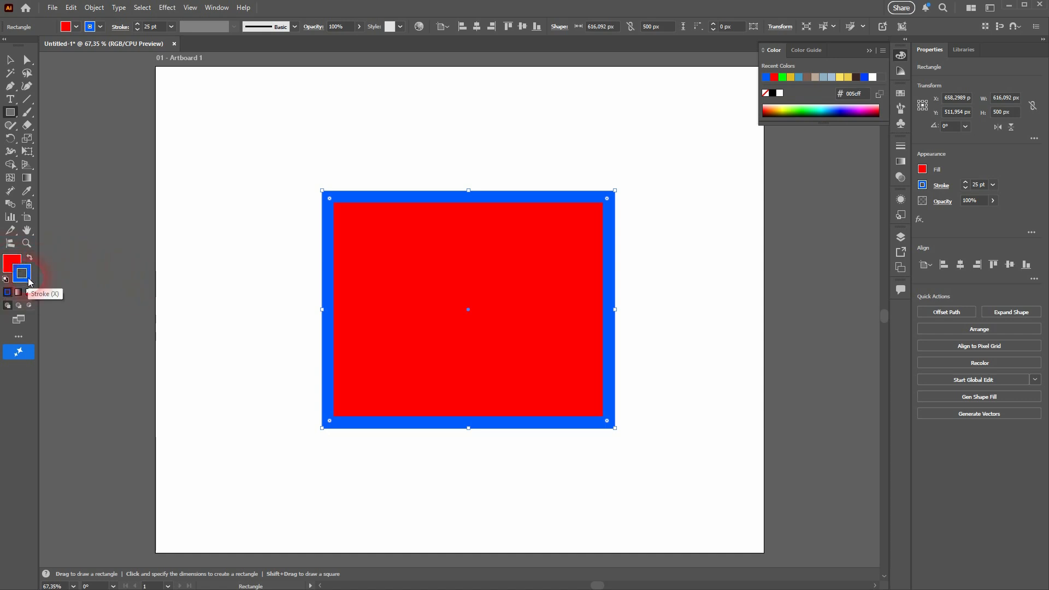
{"action": "left_click", "coordinate": [11, 264]}
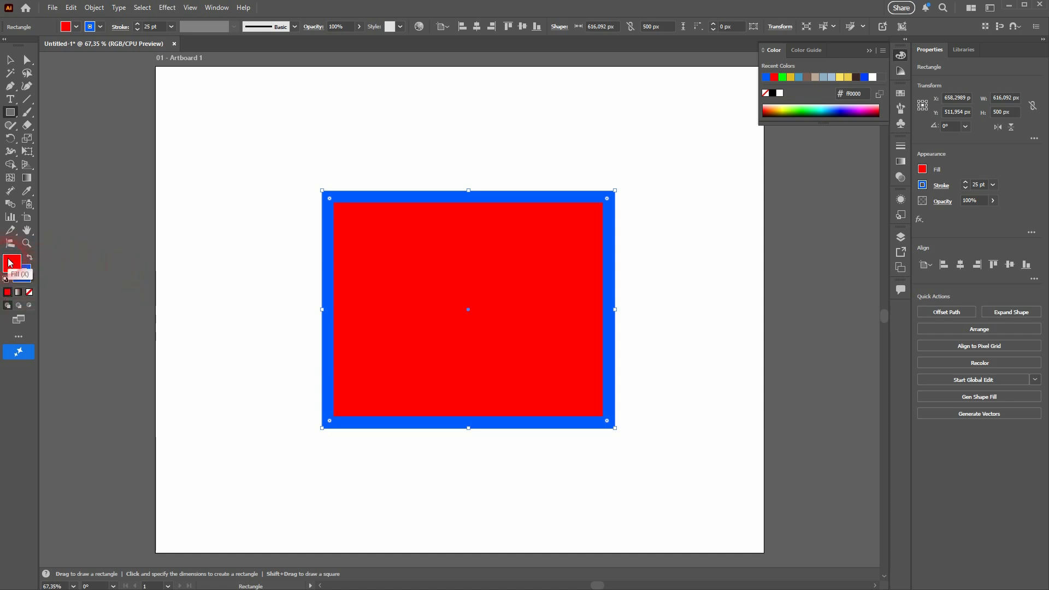
Try a gradient fill and no fill on the rectangle, ending with the solid red fill.
{"action": "left_click", "coordinate": [18, 293]}
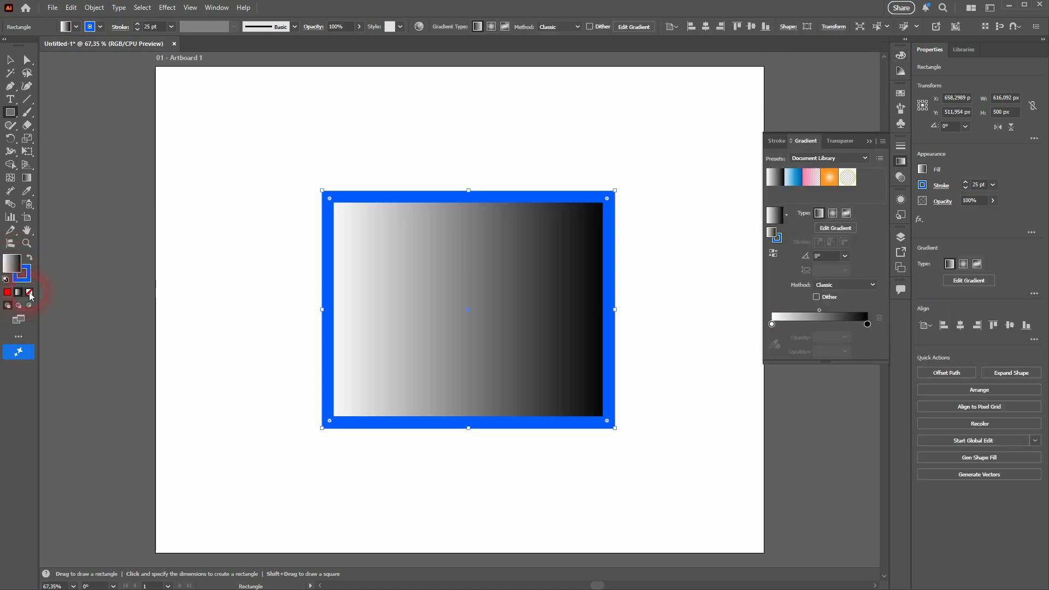
{"action": "left_click", "coordinate": [30, 294]}
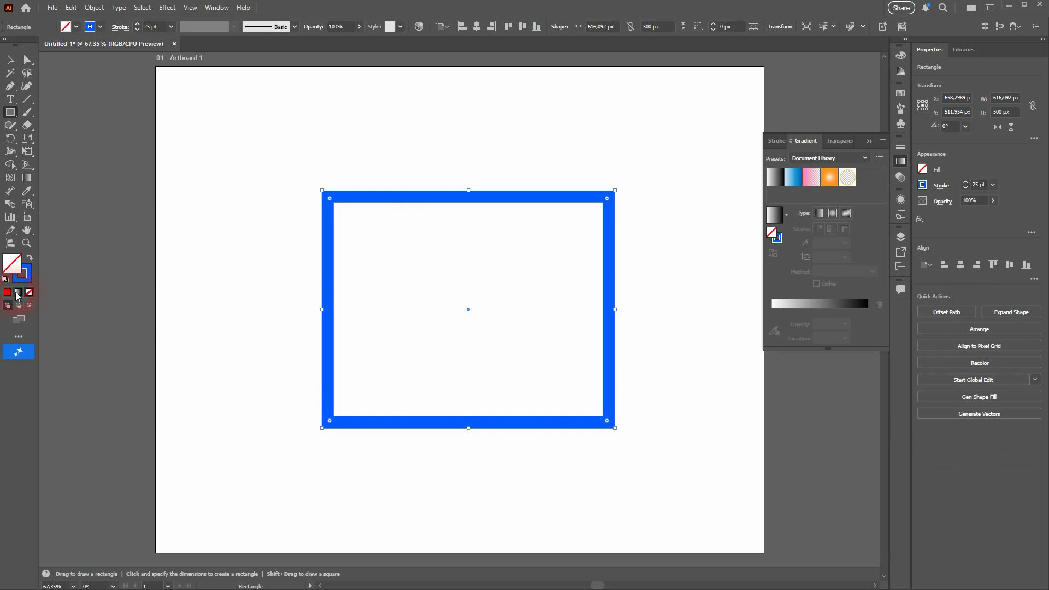
{"action": "left_click", "coordinate": [19, 293]}
{"action": "left_click", "coordinate": [8, 293]}
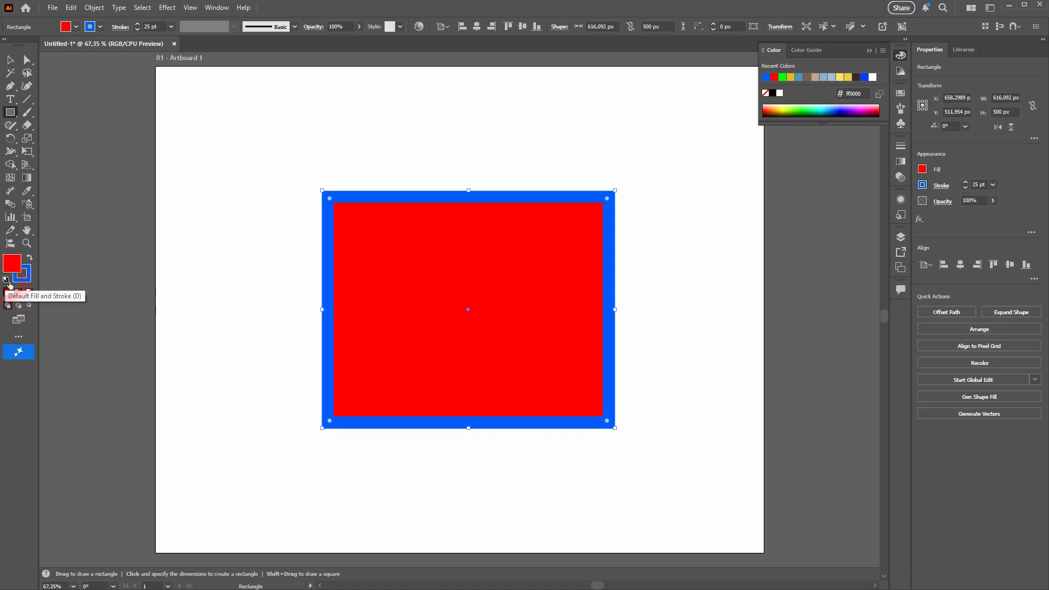
Reset the rectangle to the default fill and stroke, and set its stroke weight to 25 pt.
{"action": "left_click", "coordinate": [6, 280]}
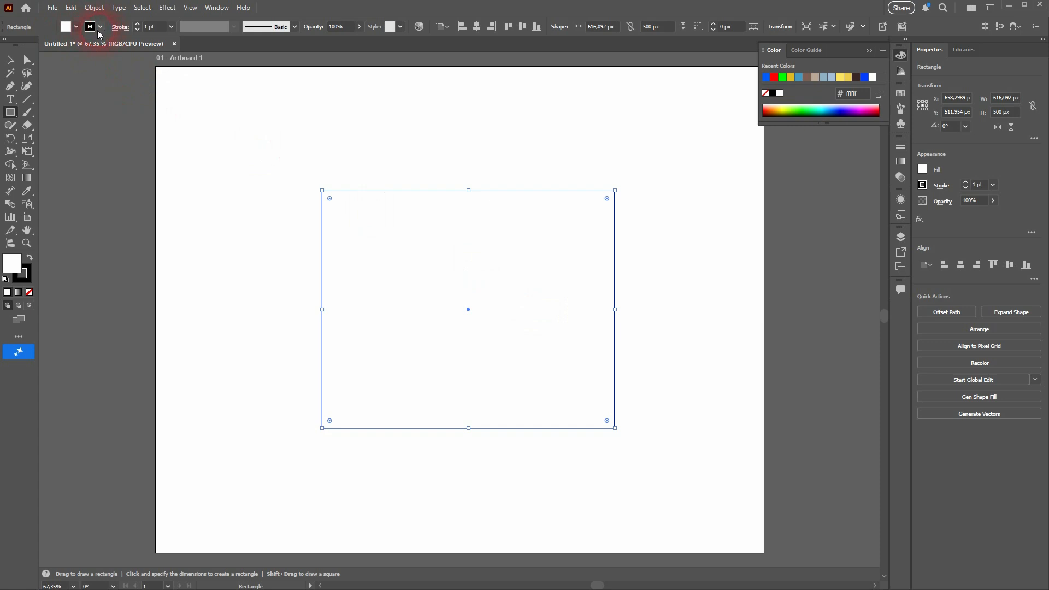
{"action": "left_click", "coordinate": [158, 26]}
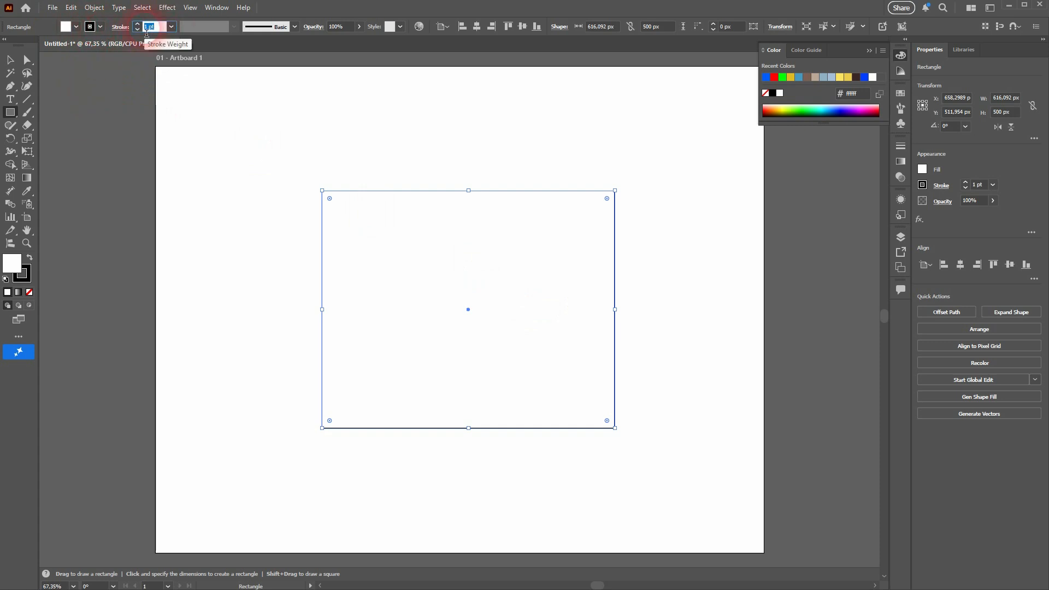
{"action": "type", "text": "25"}
{"action": "key", "text": "Return"}
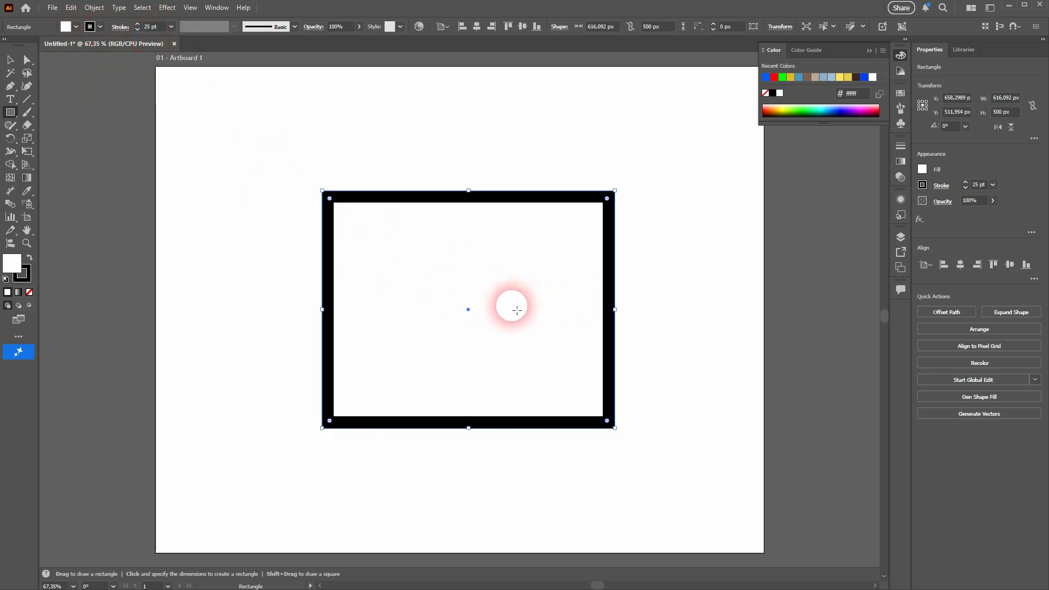
Open the Color Picker for the rectangle's fill, try a teal, and choose a fully saturated blue, 0098ff.
{"action": "double_click", "coordinate": [12, 264]}
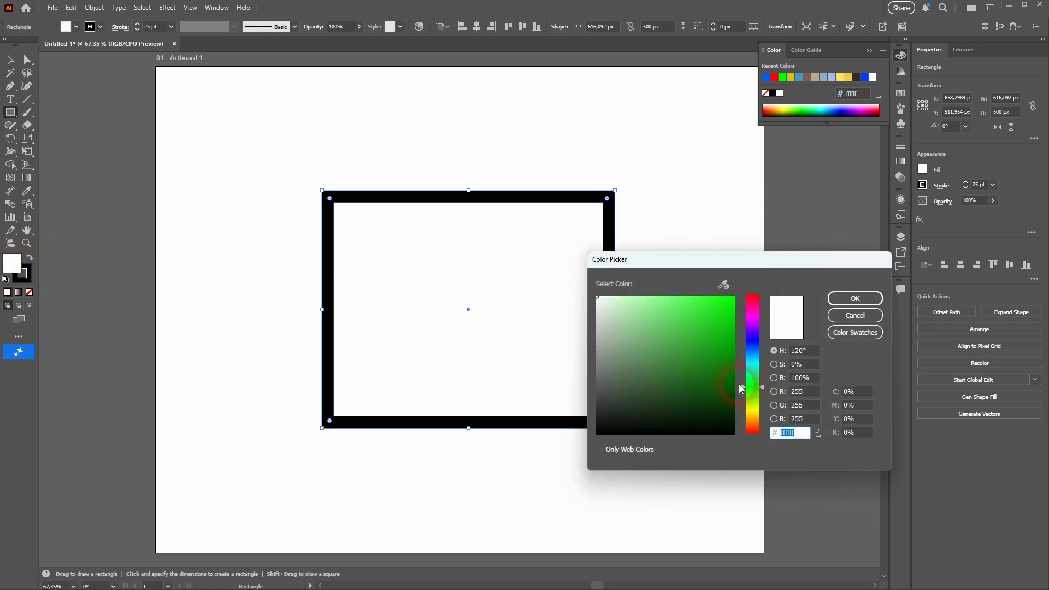
{"action": "left_click_drag", "start_coordinate": [763, 389], "coordinate": [762, 367]}
{"action": "mouse_move", "coordinate": [614, 316]}
{"action": "left_mouse_down"}
{"action": "mouse_move", "coordinate": [633, 333]}
{"action": "mouse_move", "coordinate": [574, 280]}
{"action": "mouse_move", "coordinate": [667, 386]}
{"action": "mouse_move", "coordinate": [562, 454]}
{"action": "mouse_move", "coordinate": [610, 434]}
{"action": "mouse_move", "coordinate": [734, 296]}
{"action": "left_mouse_up"}
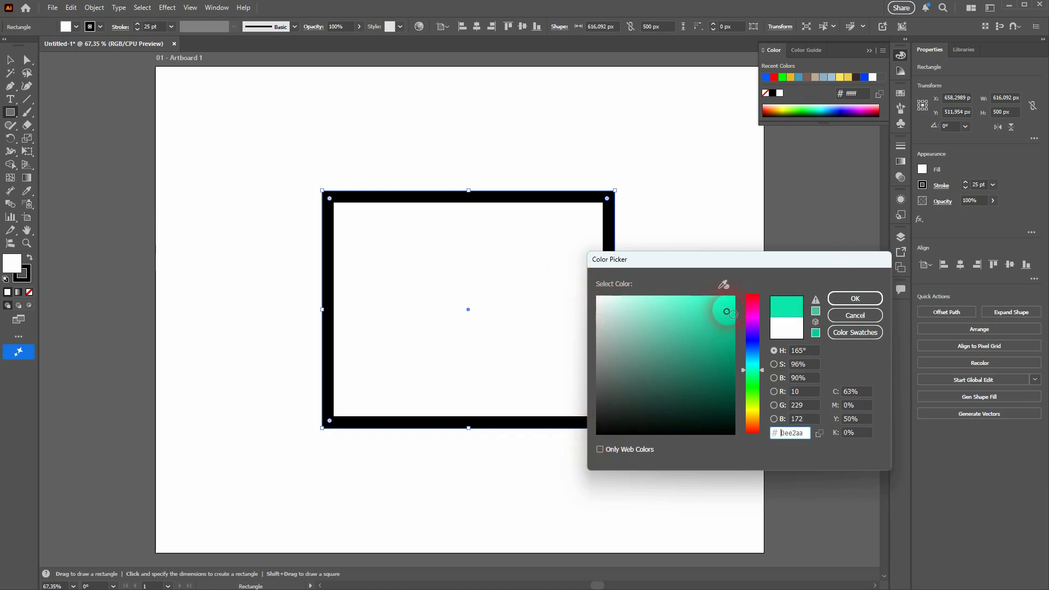
{"action": "mouse_move", "coordinate": [764, 372]}
{"action": "left_mouse_down"}
{"action": "mouse_move", "coordinate": [758, 331]}
{"action": "mouse_move", "coordinate": [759, 355]}
{"action": "left_mouse_up"}
{"action": "mouse_move", "coordinate": [736, 318]}
{"action": "left_mouse_down"}
{"action": "mouse_move", "coordinate": [706, 317]}
{"action": "mouse_move", "coordinate": [614, 351]}
{"action": "mouse_move", "coordinate": [650, 367]}
{"action": "mouse_move", "coordinate": [699, 352]}
{"action": "mouse_move", "coordinate": [623, 403]}
{"action": "mouse_move", "coordinate": [681, 339]}
{"action": "mouse_move", "coordinate": [795, 280]}
{"action": "left_mouse_up"}
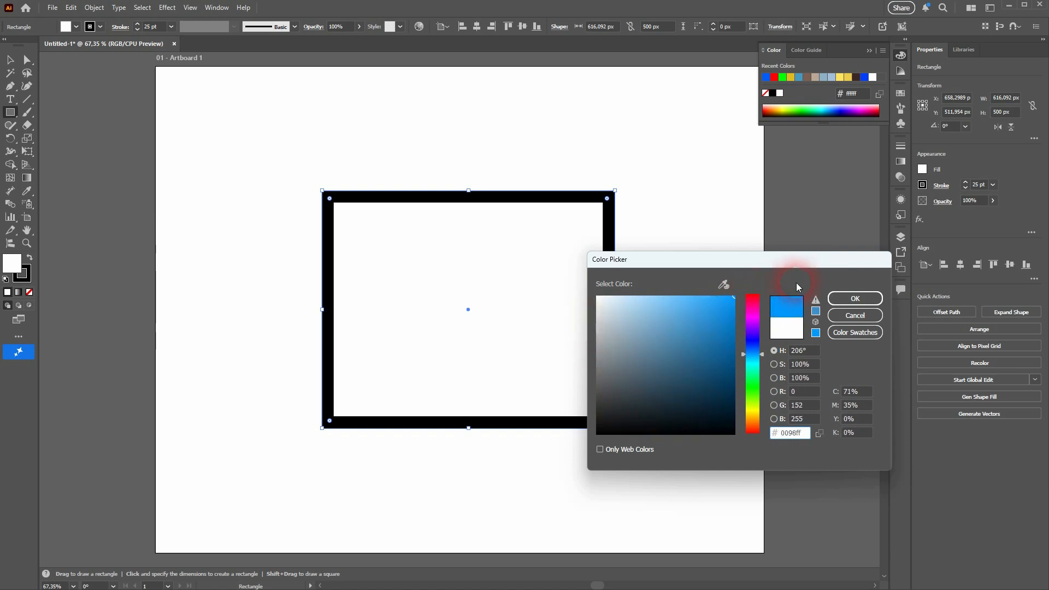
Step through the hue, saturation and brightness values, and shift the fill color to violet, 6300ff.
{"action": "left_click", "coordinate": [797, 351]}
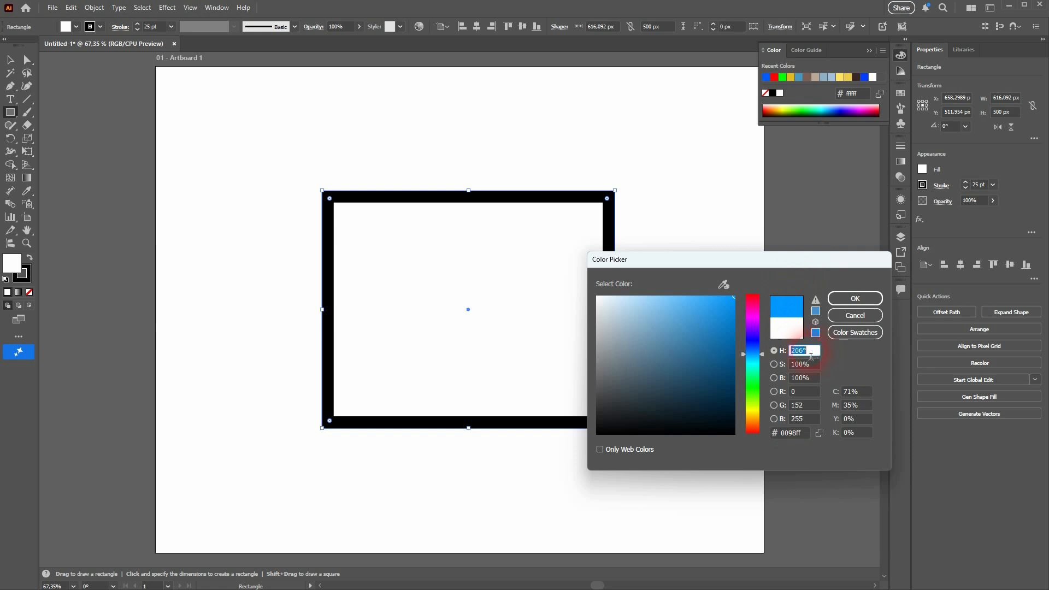
{"action": "key", "text": "Tab"}
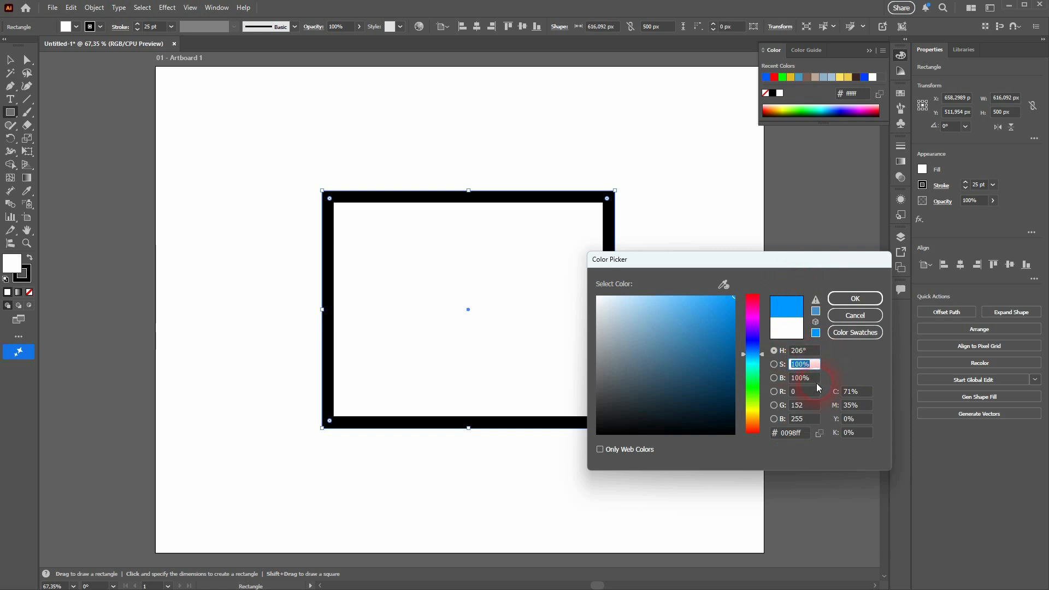
{"action": "left_click", "coordinate": [813, 382]}
{"action": "mouse_move", "coordinate": [719, 316]}
{"action": "left_mouse_down"}
{"action": "mouse_move", "coordinate": [668, 340]}
{"action": "mouse_move", "coordinate": [655, 310]}
{"action": "mouse_move", "coordinate": [653, 356]}
{"action": "mouse_move", "coordinate": [695, 413]}
{"action": "mouse_move", "coordinate": [720, 313]}
{"action": "mouse_move", "coordinate": [781, 261]}
{"action": "left_mouse_up"}
{"action": "left_click_drag", "start_coordinate": [763, 358], "coordinate": [757, 331]}
Go through the picker's hue, RGB and hex values, and adjust the violet to 6a16ef.
{"action": "left_click", "coordinate": [815, 356]}
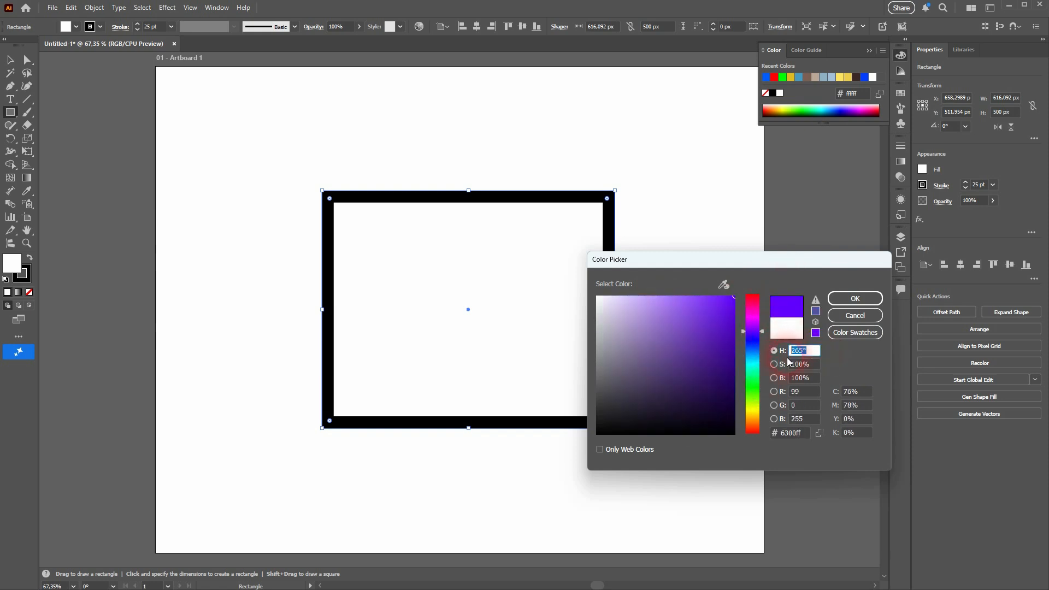
{"action": "left_click", "coordinate": [806, 395]}
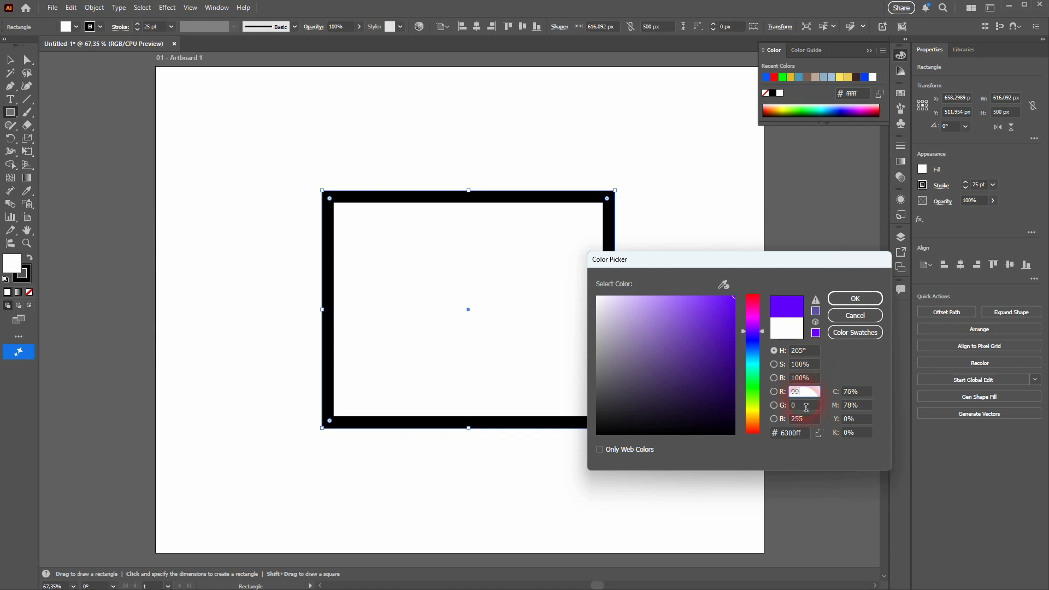
{"action": "left_click", "coordinate": [806, 406]}
{"action": "left_click", "coordinate": [805, 422]}
{"action": "mouse_move", "coordinate": [724, 379]}
{"action": "left_mouse_down"}
{"action": "mouse_move", "coordinate": [667, 368]}
{"action": "mouse_move", "coordinate": [677, 377]}
{"action": "mouse_move", "coordinate": [695, 329]}
{"action": "mouse_move", "coordinate": [723, 304]}
{"action": "left_mouse_up"}
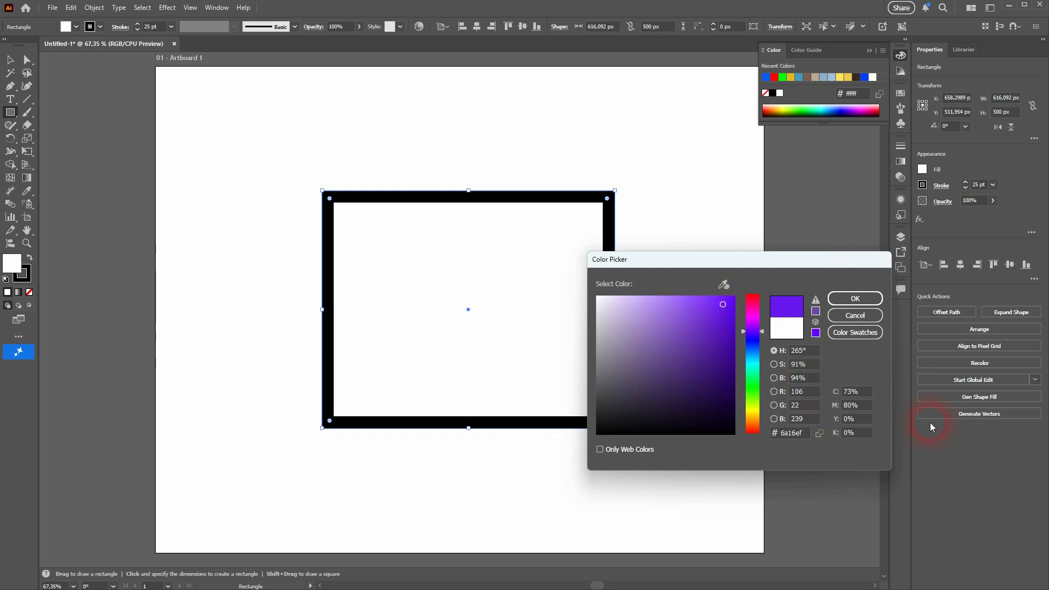
{"action": "left_click_drag", "start_coordinate": [867, 395], "coordinate": [764, 434]}
{"action": "left_click", "coordinate": [803, 434]}
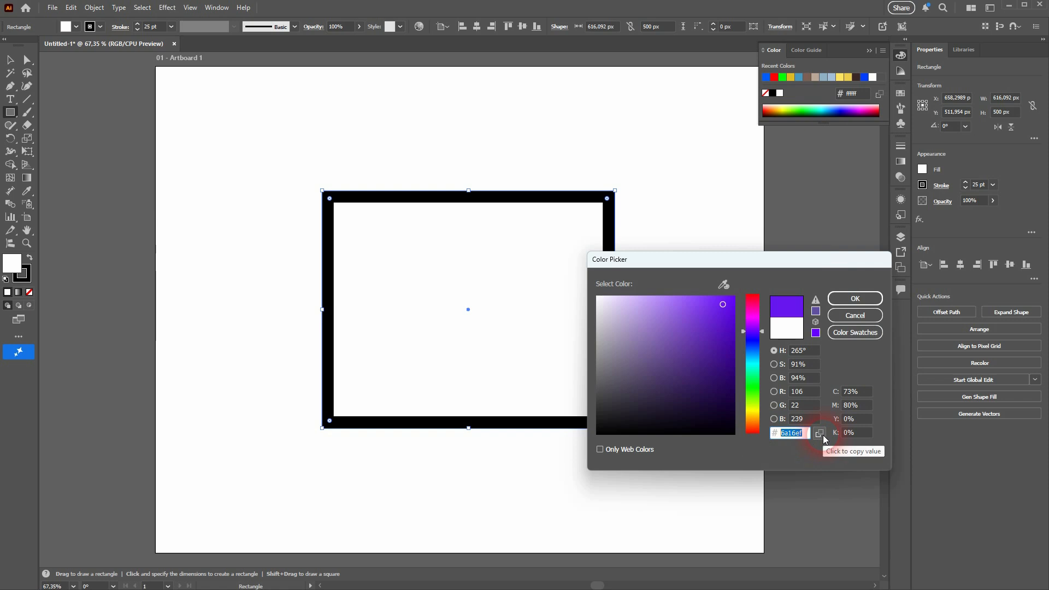
Try a muted purple, 856baf, and set the fill's hex color code to 996699.
{"action": "mouse_move", "coordinate": [691, 339]}
{"action": "left_mouse_down"}
{"action": "mouse_move", "coordinate": [669, 374]}
{"action": "mouse_move", "coordinate": [650, 339]}
{"action": "left_mouse_up"}
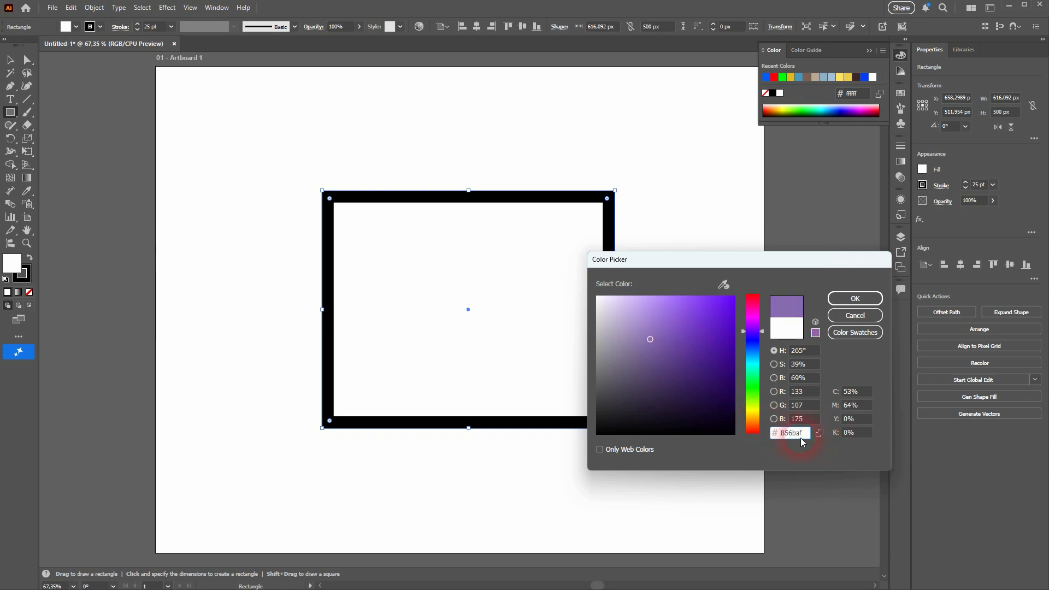
{"action": "left_click", "coordinate": [820, 433]}
{"action": "type", "text": "996699"}
{"action": "left_click", "coordinate": [691, 367]}
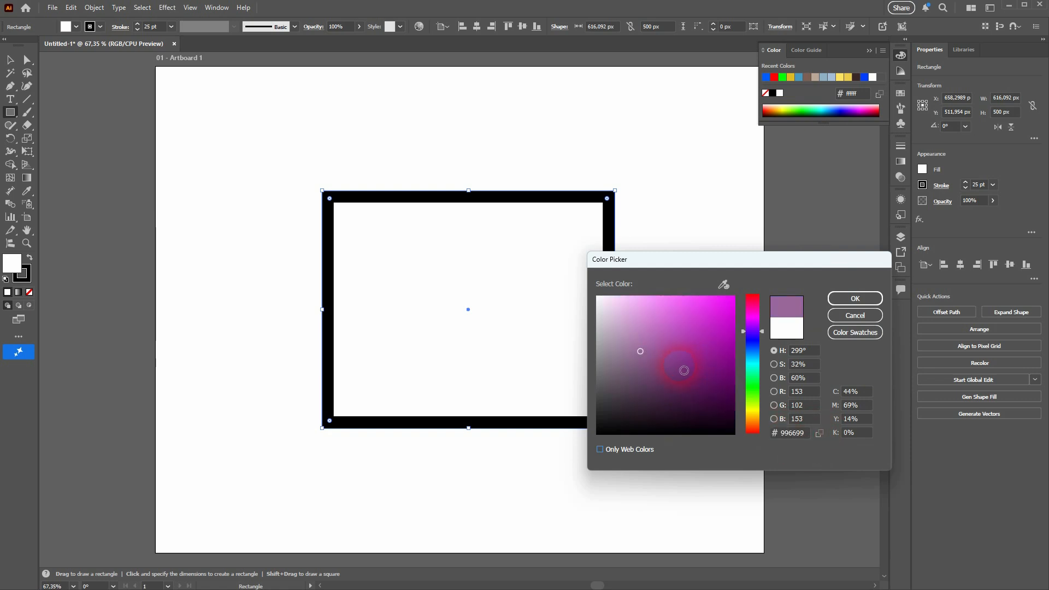
Try a purple, a548a8, for the fill, and use the picker's eyedropper to sample white and dark grays, including 3d3d3d.
{"action": "mouse_move", "coordinate": [684, 371]}
{"action": "left_mouse_down"}
{"action": "mouse_move", "coordinate": [671, 358]}
{"action": "mouse_move", "coordinate": [675, 338]}
{"action": "mouse_move", "coordinate": [661, 349]}
{"action": "mouse_move", "coordinate": [675, 343]}
{"action": "left_mouse_up"}
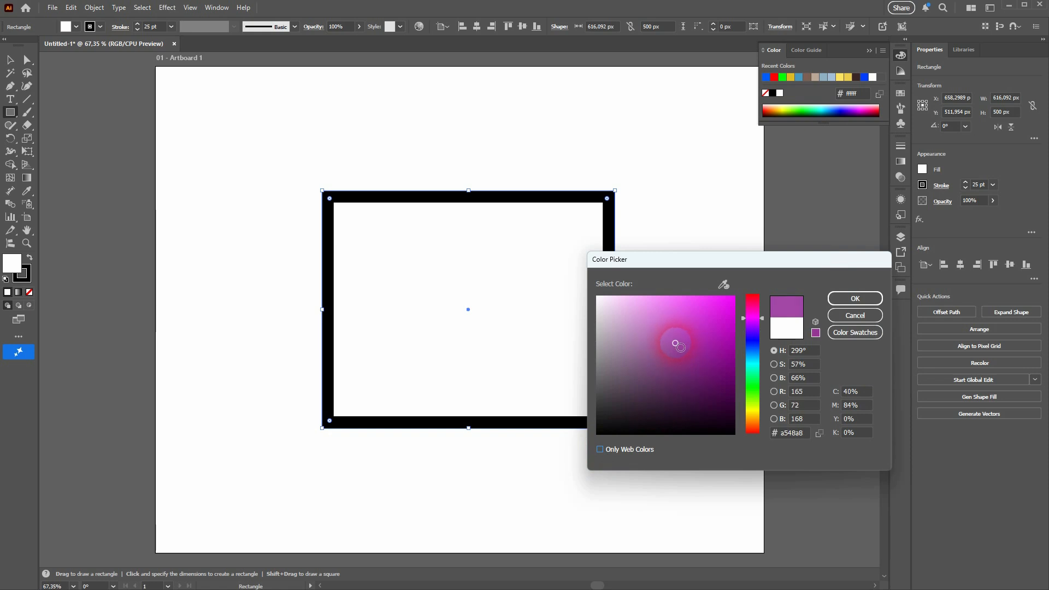
{"action": "left_click", "coordinate": [730, 286]}
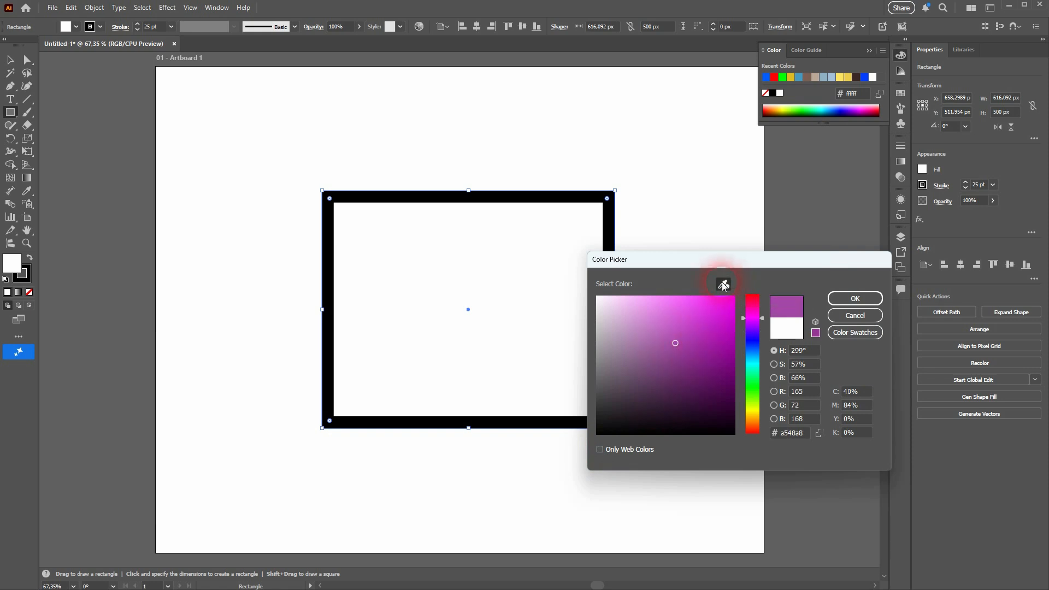
{"action": "left_click", "coordinate": [613, 225]}
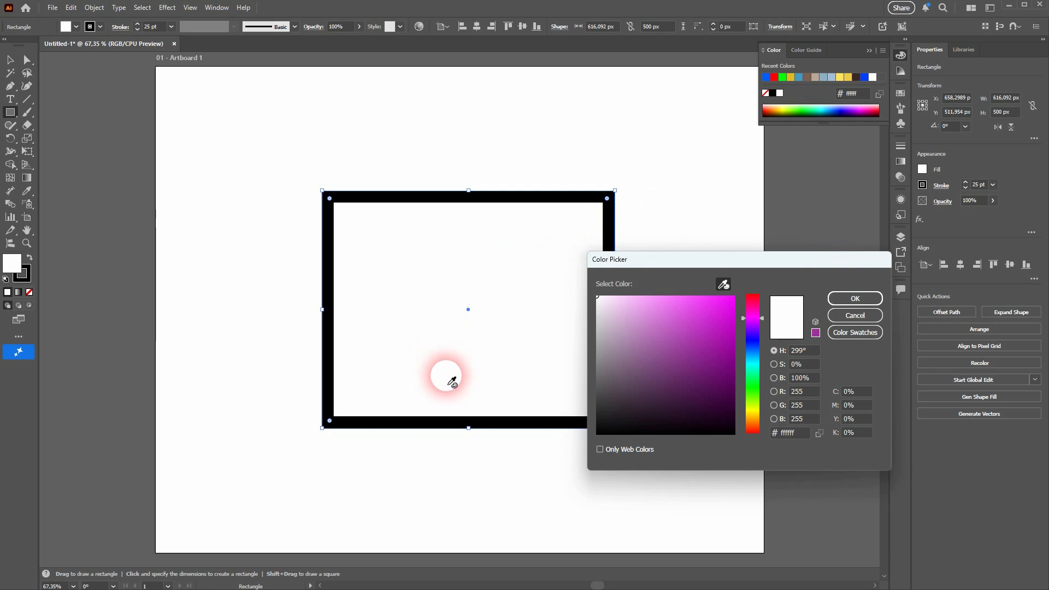
{"action": "left_click", "coordinate": [825, 541]}
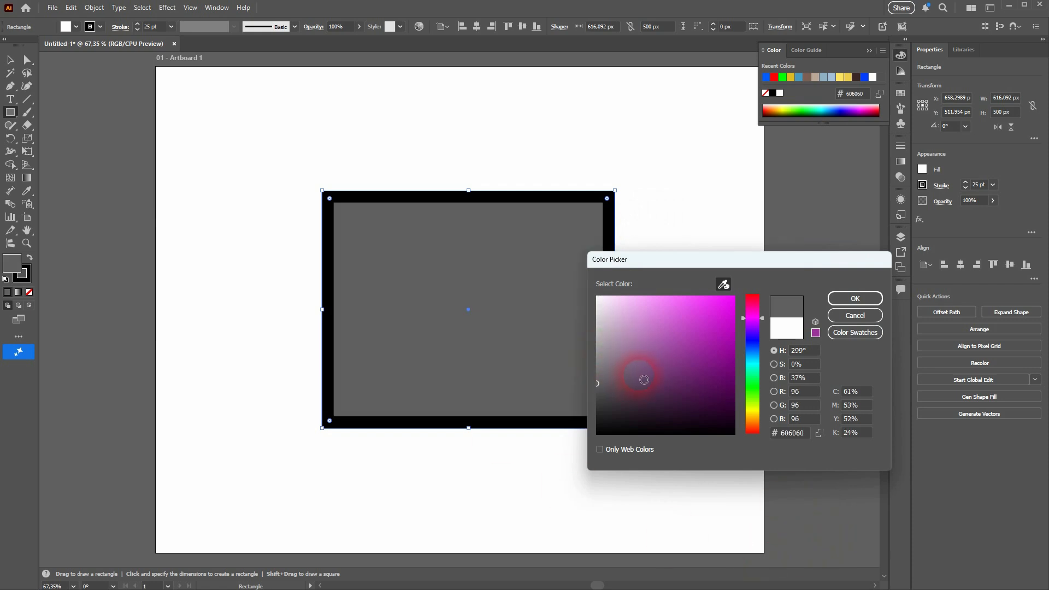
{"action": "left_click", "coordinate": [745, 284]}
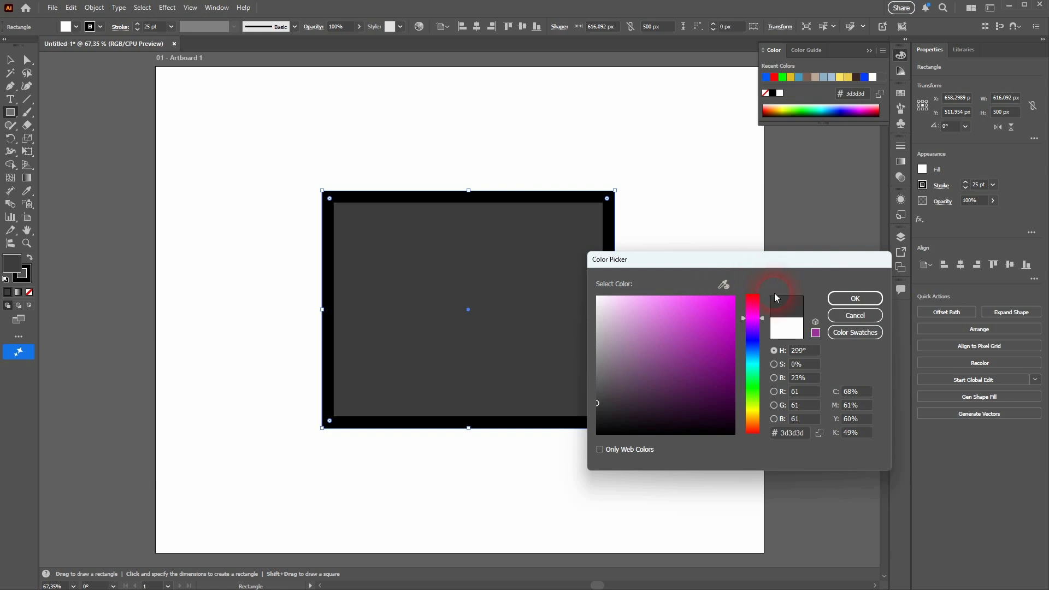
Browse the Color Picker's swatch list, cancel the picker without applying a color, and look at the fill's swatch tiles.
{"action": "left_click", "coordinate": [860, 334]}
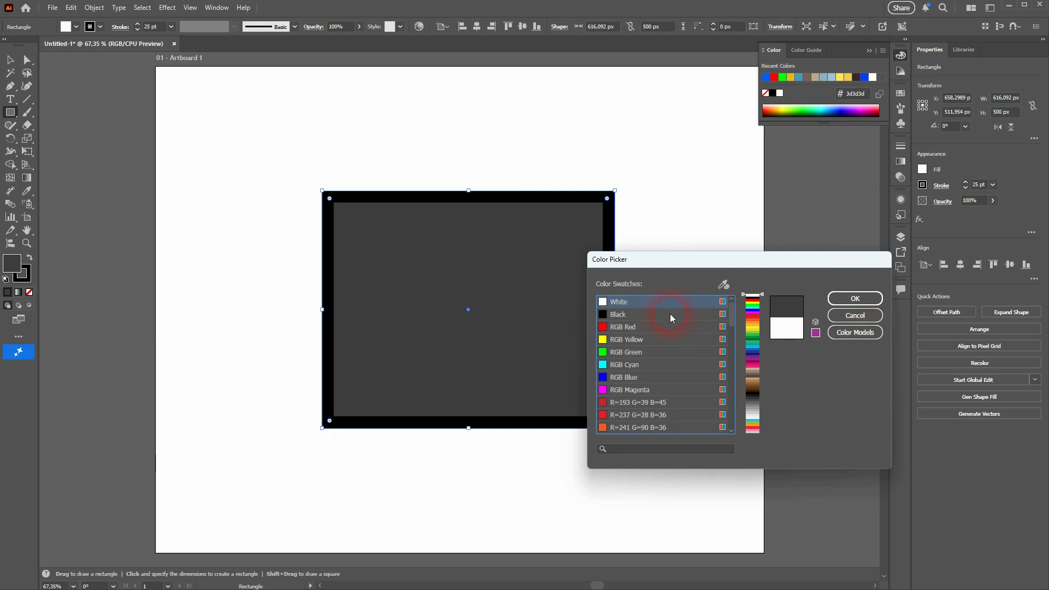
{"action": "scroll", "coordinate": [633, 369], "scroll_direction": "down", "scroll_amount": 10}
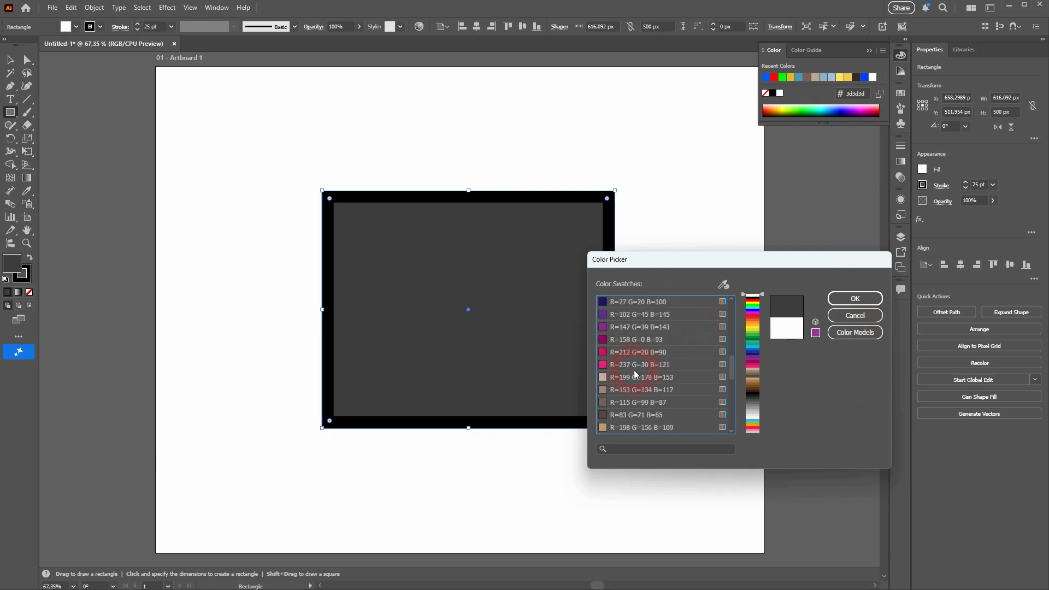
{"action": "scroll", "coordinate": [634, 371], "scroll_direction": "up", "scroll_amount": 10}
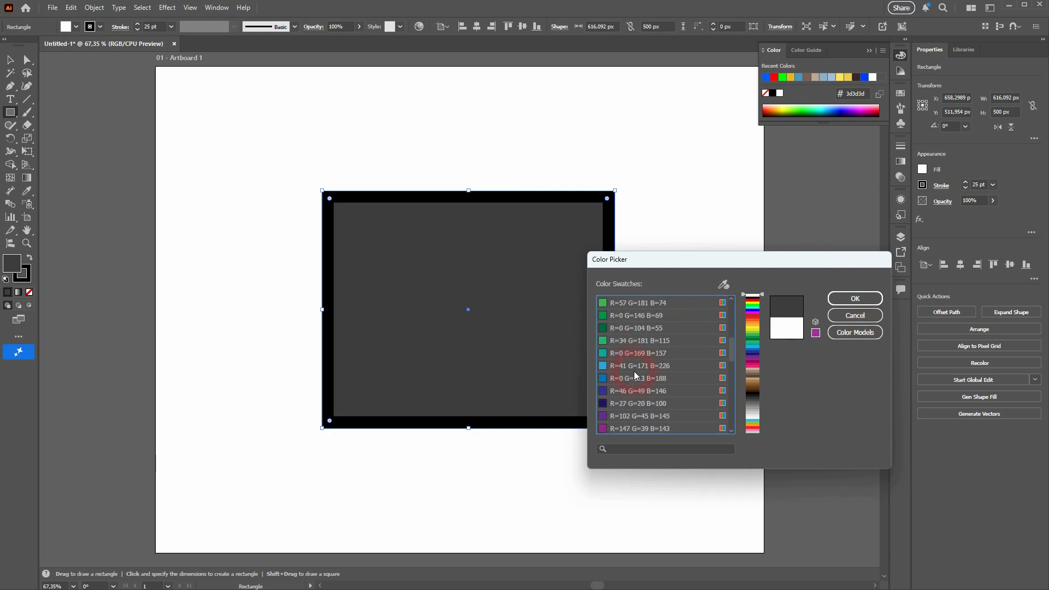
{"action": "left_click", "coordinate": [861, 318]}
{"action": "left_click", "coordinate": [77, 28]}
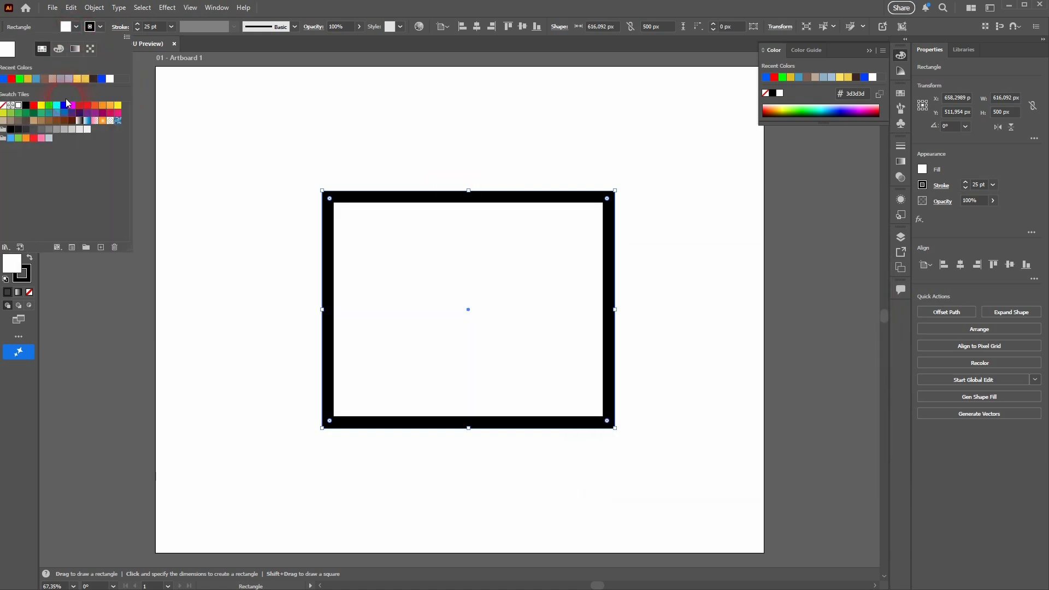
{"action": "left_click", "coordinate": [351, 12]}
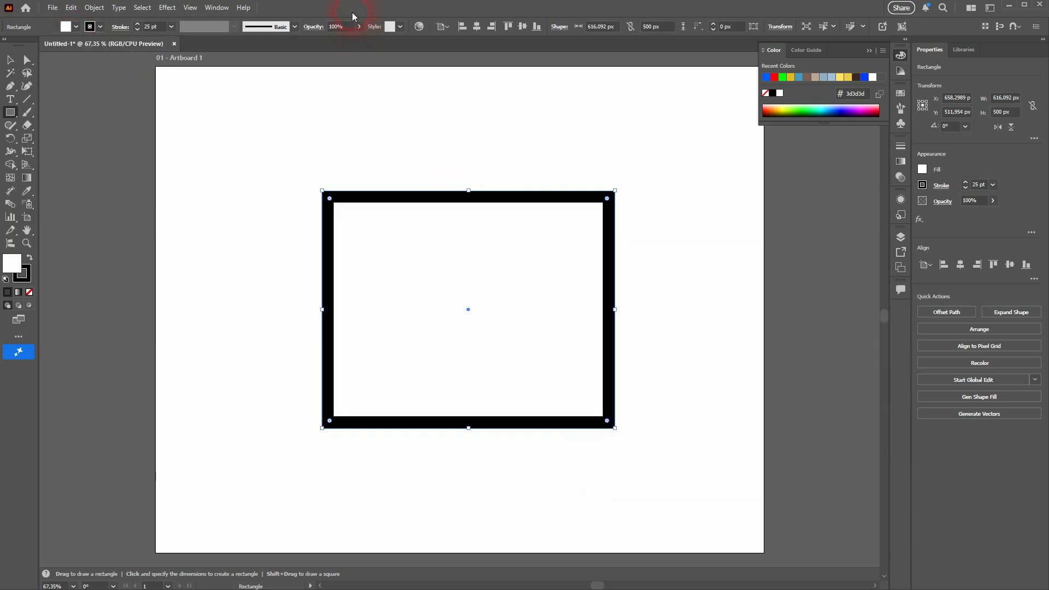
Browse the Color Picker's swatches for the rectangle's fill and apply RGB Green, 00ff00.
{"action": "double_click", "coordinate": [15, 270]}
{"action": "left_click", "coordinate": [855, 333]}
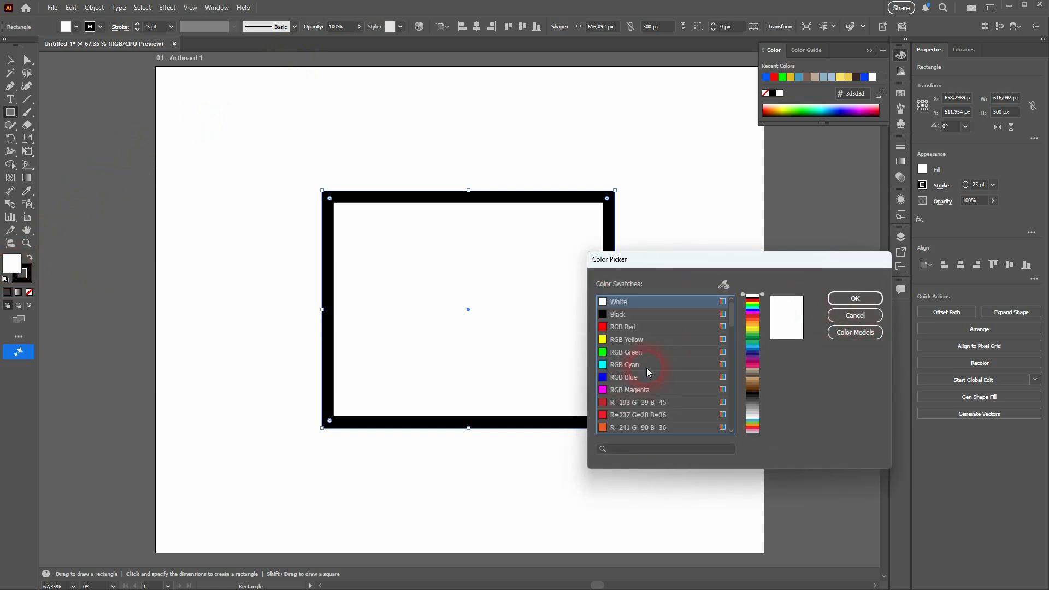
{"action": "scroll", "coordinate": [647, 368], "scroll_direction": "down", "scroll_amount": 8}
{"action": "scroll", "coordinate": [647, 368], "scroll_direction": "down", "scroll_amount": 6}
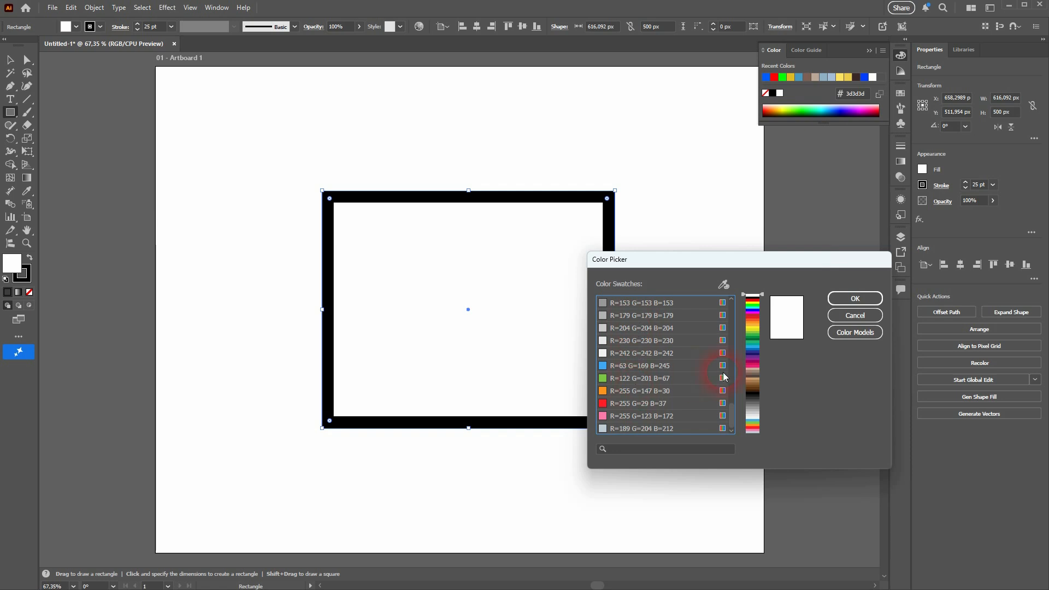
{"action": "mouse_move", "coordinate": [748, 320]}
{"action": "left_mouse_down"}
{"action": "mouse_move", "coordinate": [754, 431]}
{"action": "mouse_move", "coordinate": [753, 310]}
{"action": "left_mouse_up"}
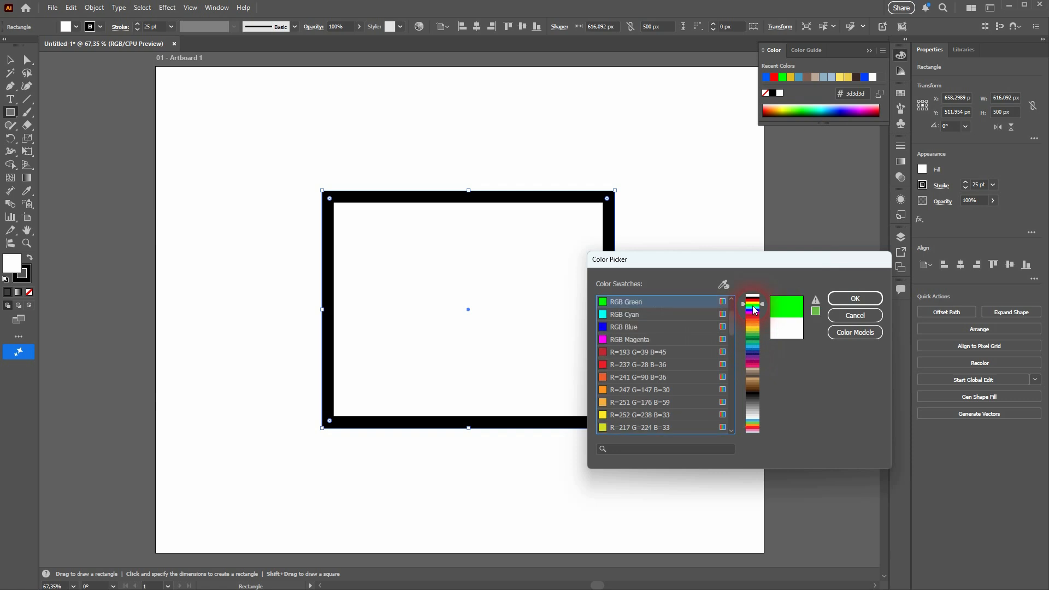
{"action": "left_click", "coordinate": [865, 333]}
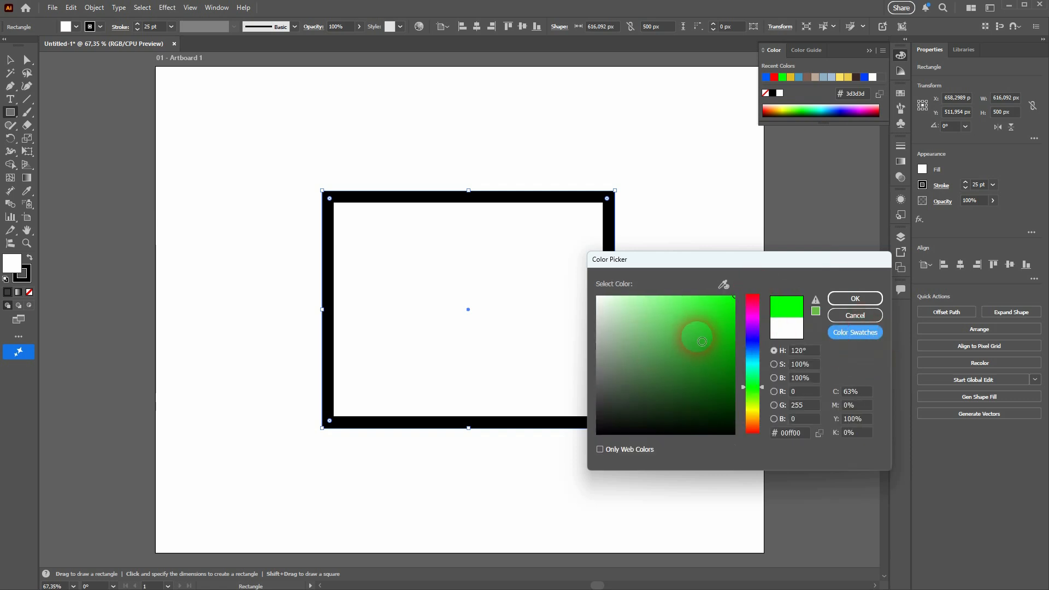
{"action": "left_click", "coordinate": [873, 300]}
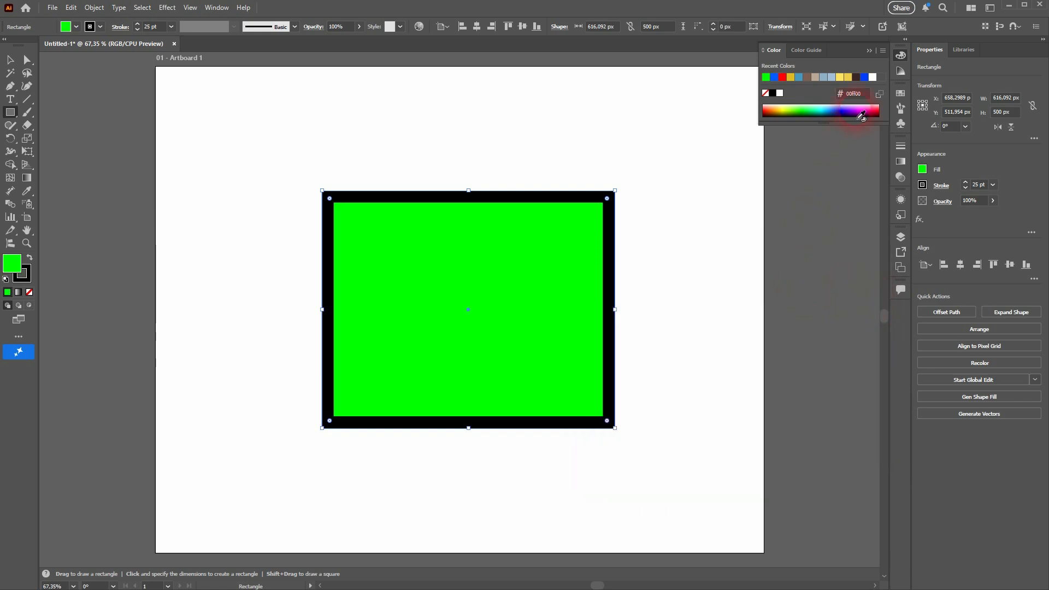
{"action": "left_click", "coordinate": [869, 50]}
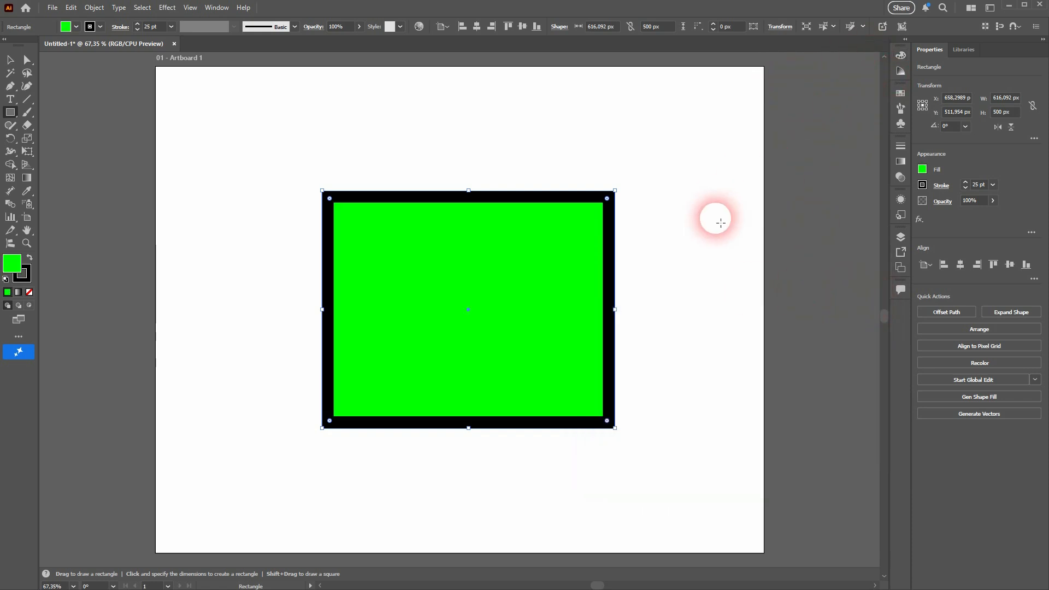
Set the rectangle's stroke color to the RGB Magenta swatch in the Color Picker.
{"action": "double_click", "coordinate": [27, 276]}
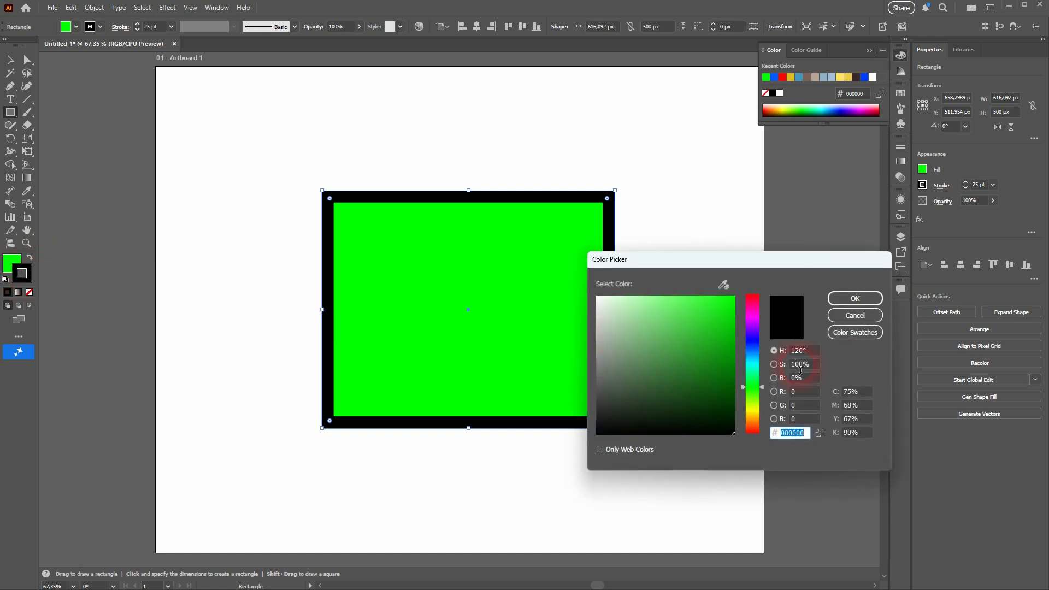
{"action": "left_click_drag", "start_coordinate": [754, 349], "coordinate": [755, 346]}
{"action": "left_click", "coordinate": [848, 335]}
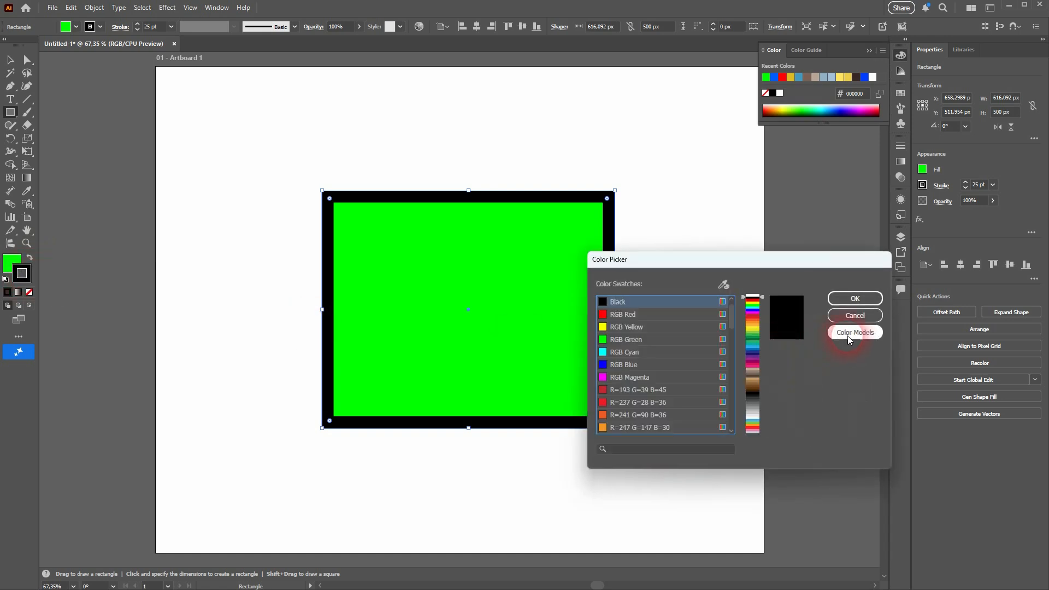
{"action": "left_click", "coordinate": [655, 377]}
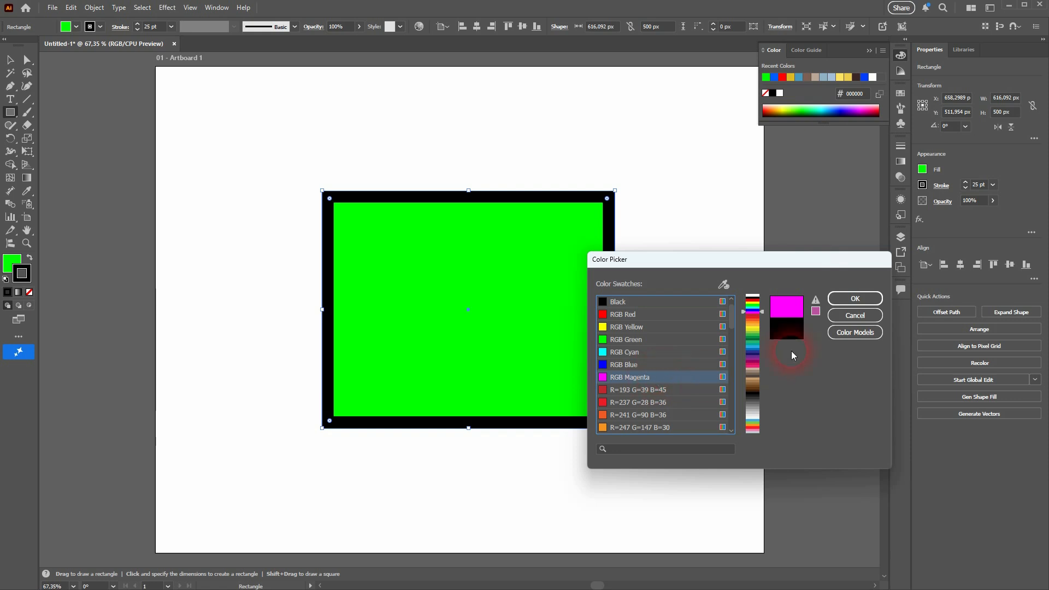
{"action": "left_click", "coordinate": [854, 298]}
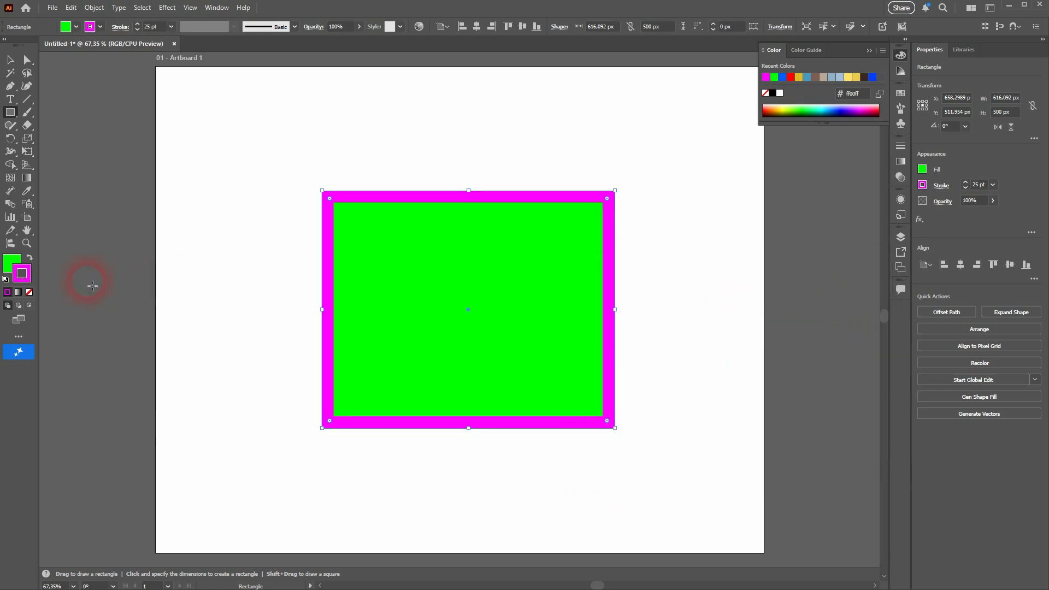
Compare the swatch and color model views of the stroke's Color Picker, and cancel without changing the color.
{"action": "double_click", "coordinate": [22, 273]}
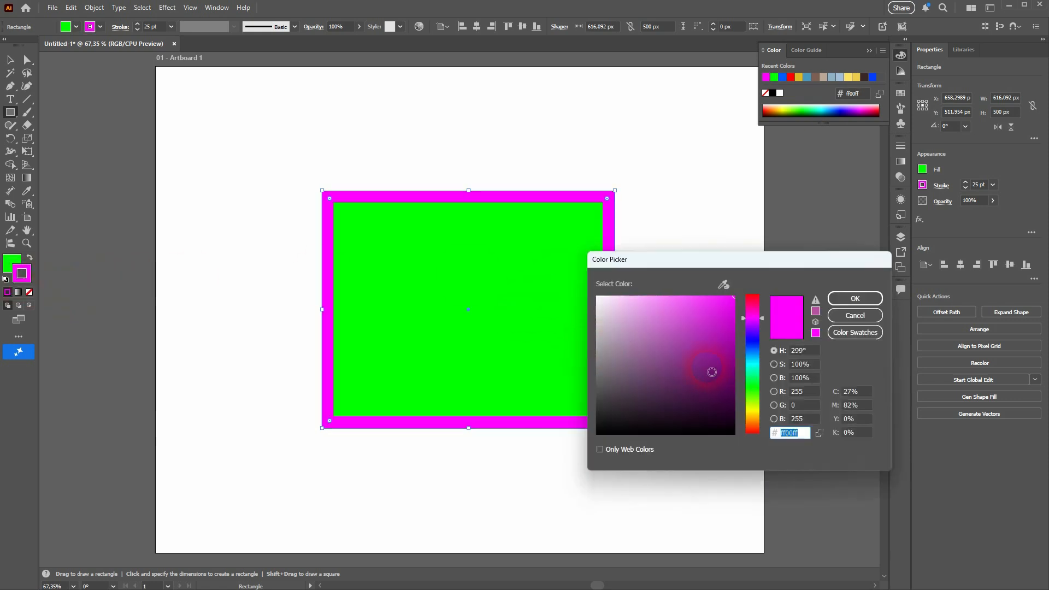
{"action": "left_click", "coordinate": [850, 334]}
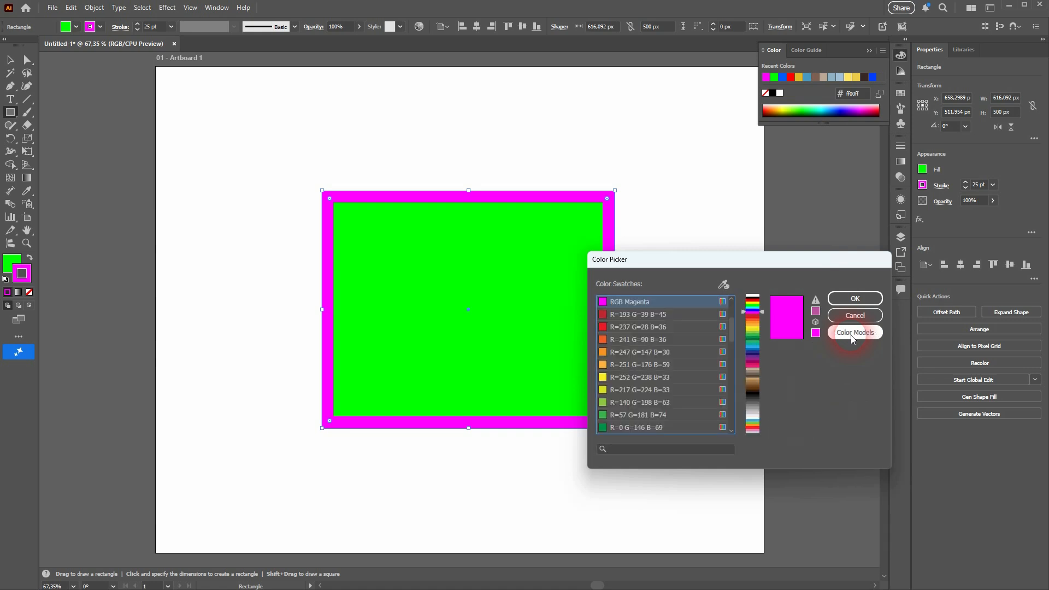
{"action": "left_click", "coordinate": [851, 333]}
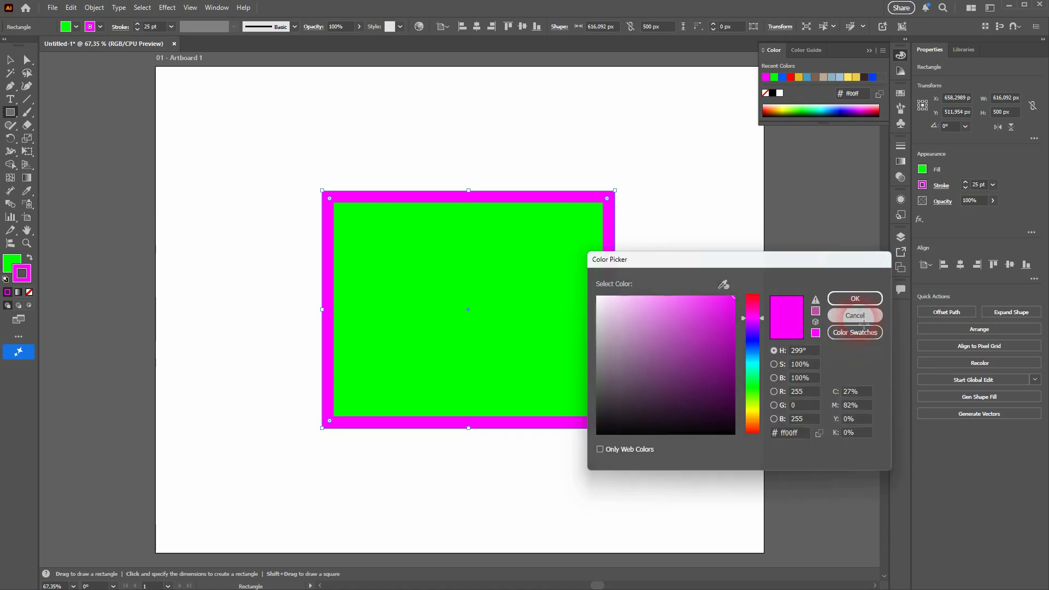
{"action": "left_click", "coordinate": [855, 315]}
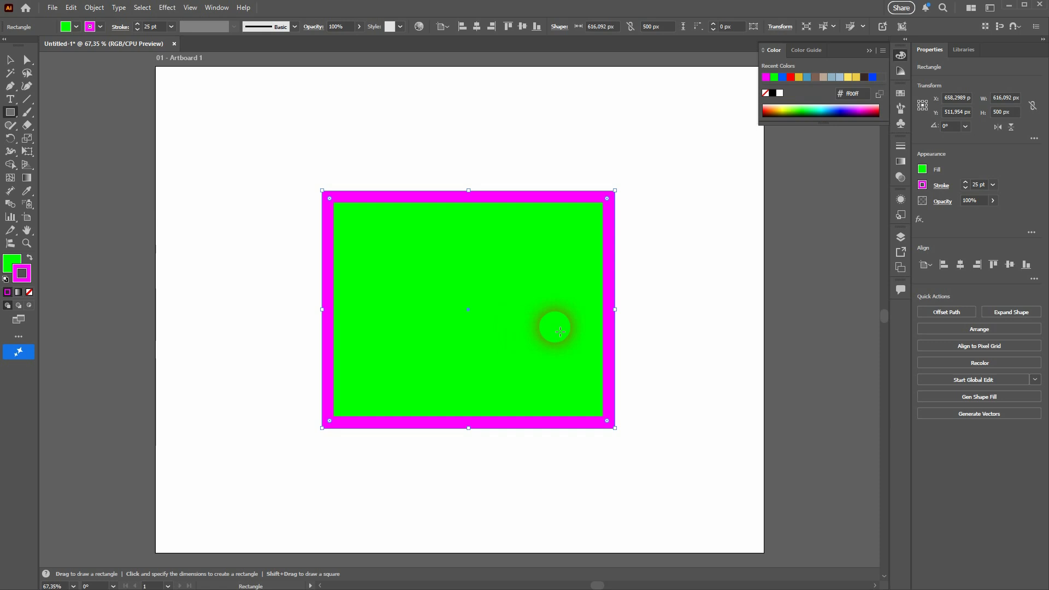